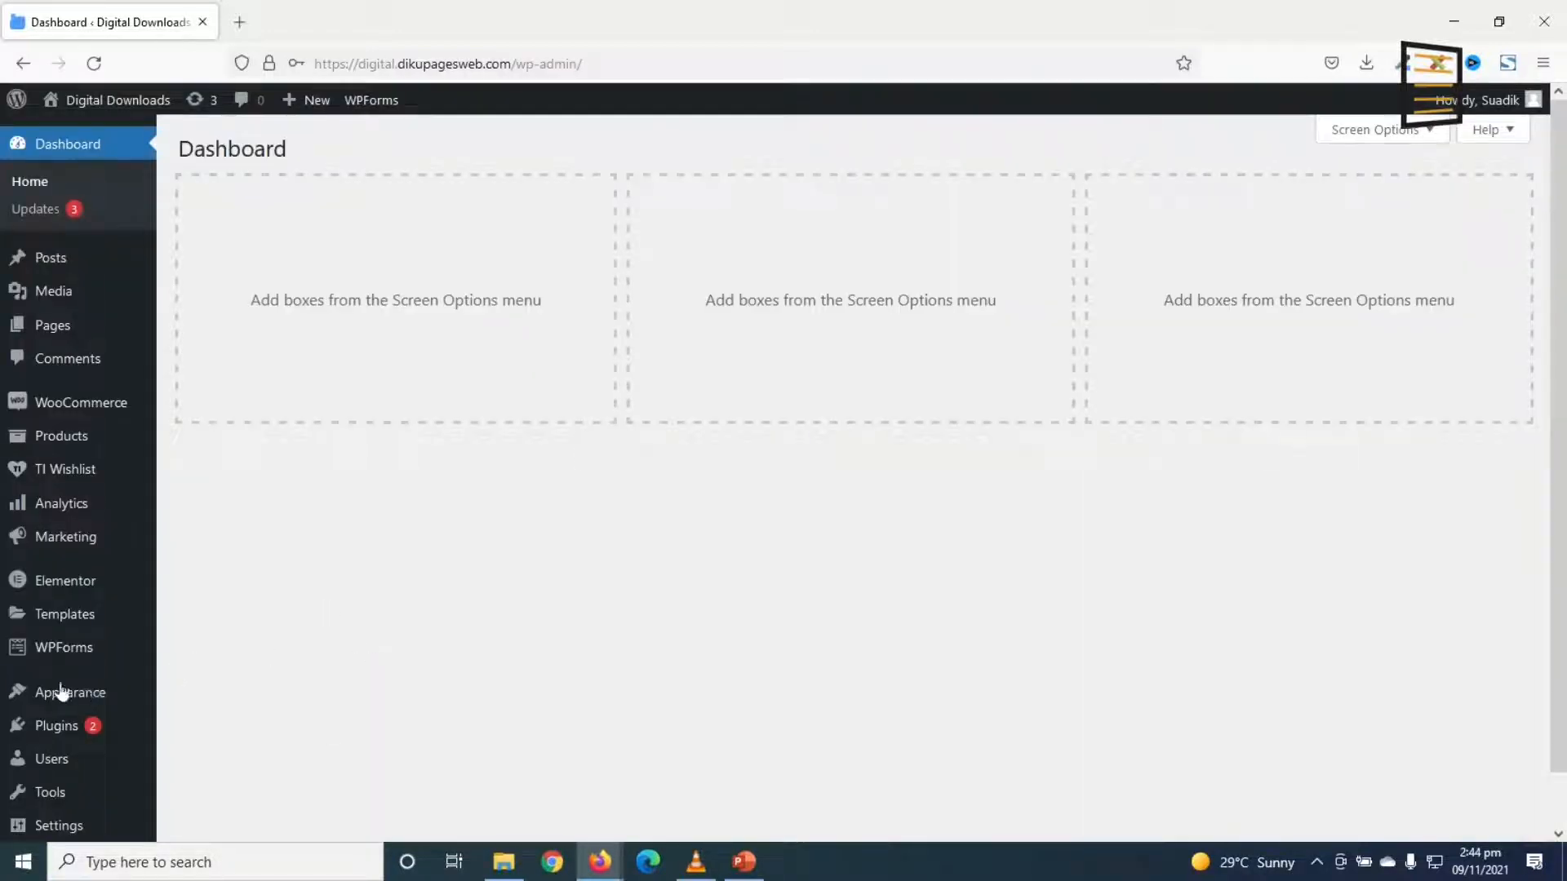
Find the NotificationX plugin by searching the plugin directory for "notificationx" and install it.
{"action": "mouse_move", "coordinate": [67, 729]}
{"action": "left_click", "coordinate": [224, 759]}
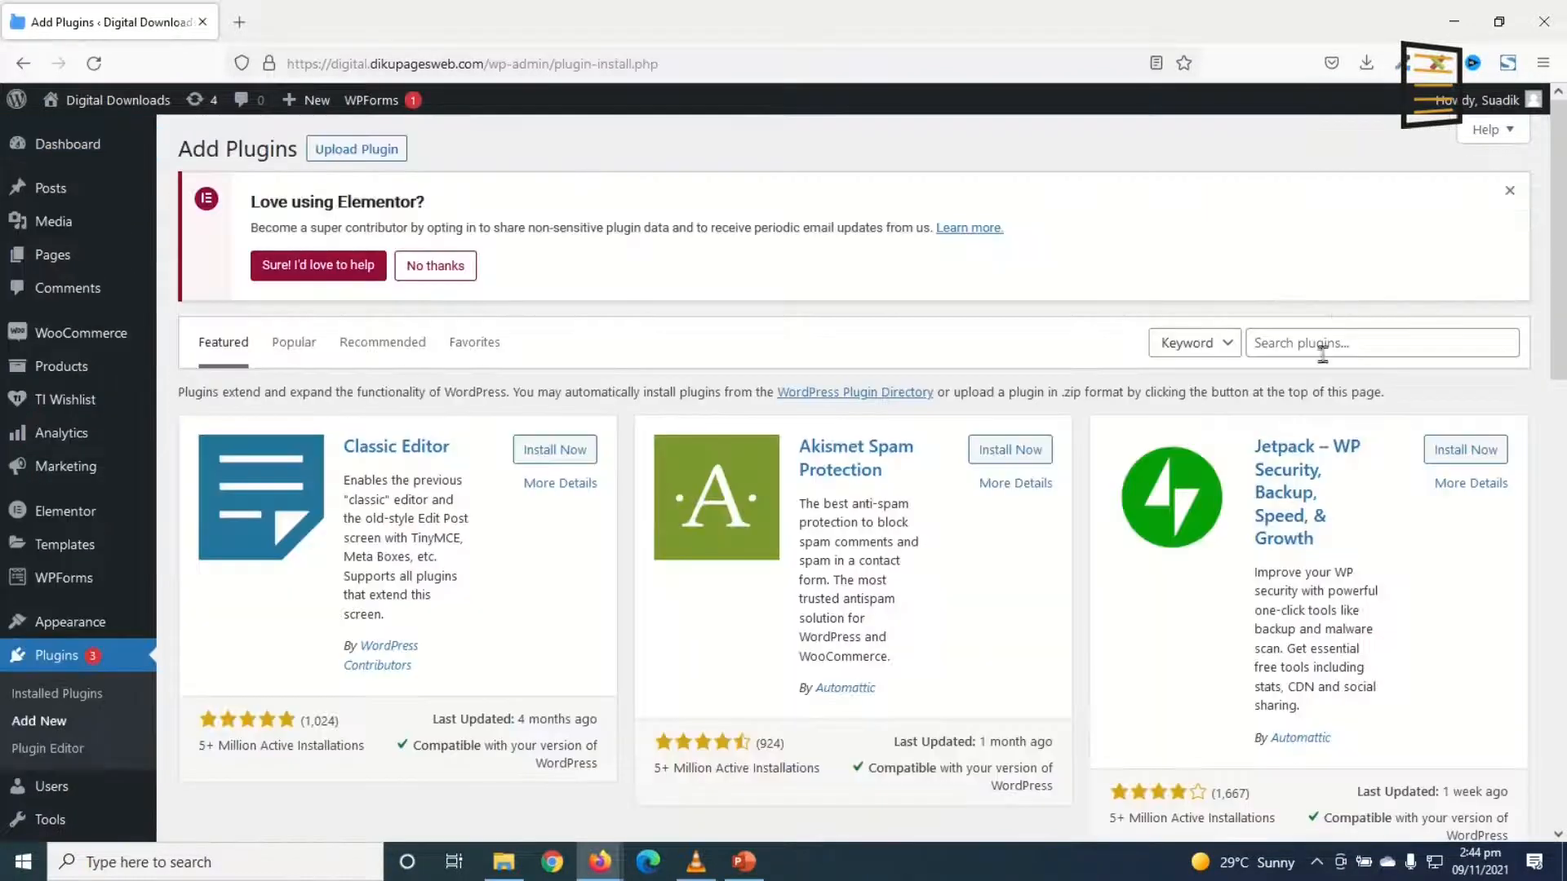
{"action": "left_click", "coordinate": [1322, 344]}
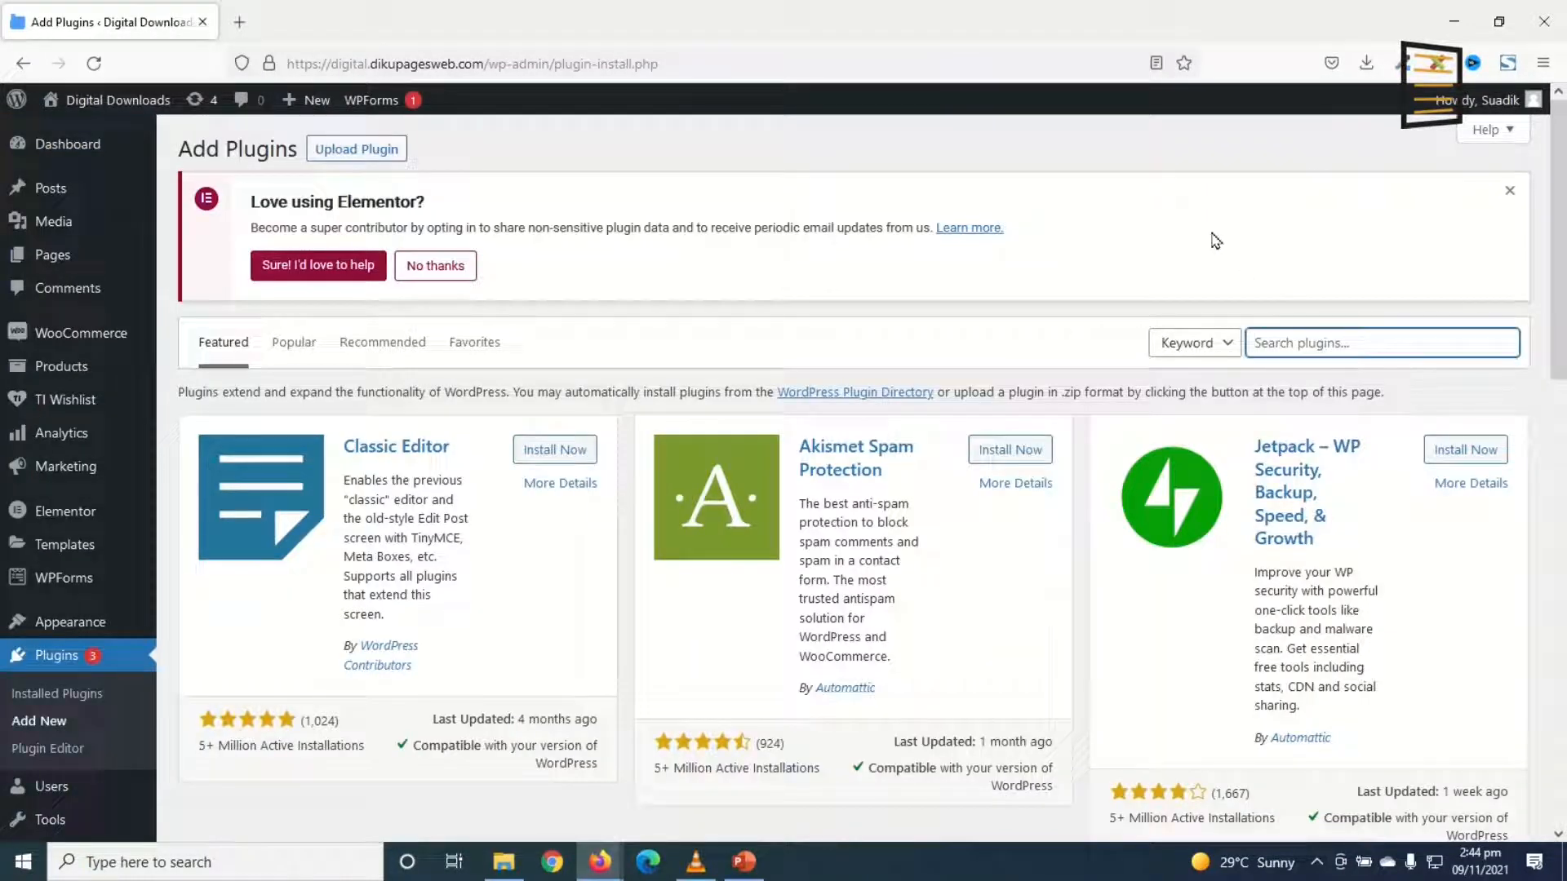
{"action": "type", "text": "notificationx"}
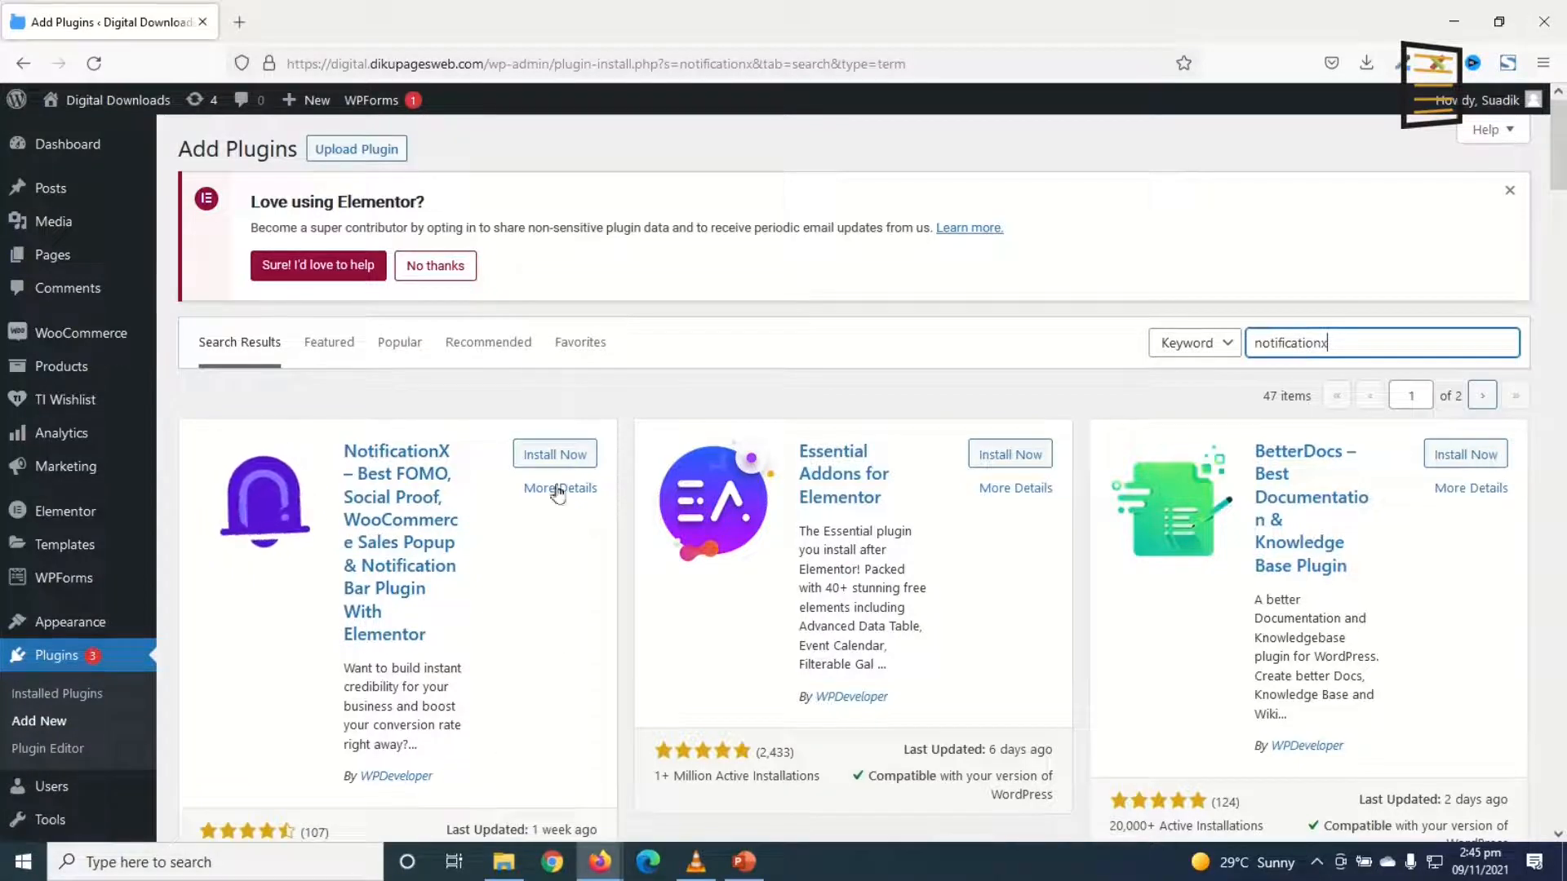
{"action": "left_click", "coordinate": [553, 455]}
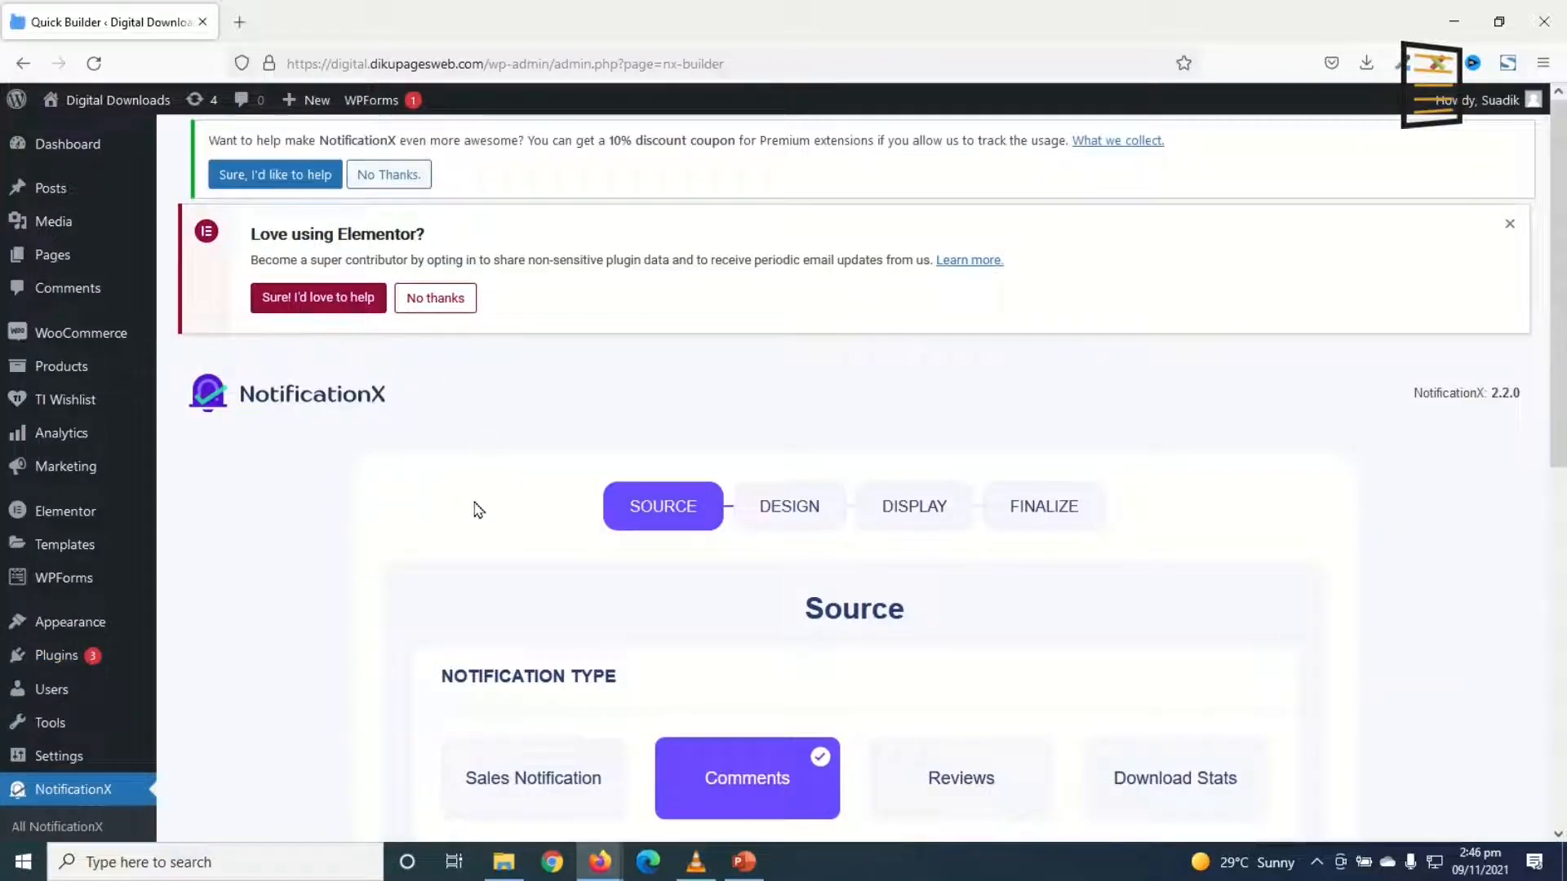
Try the other notification types in turn, including Reviews, Download Stats, Donations, Notification Bar and Contact Form.
{"action": "scroll", "coordinate": [506, 554], "scroll_direction": "down", "scroll_amount": 3}
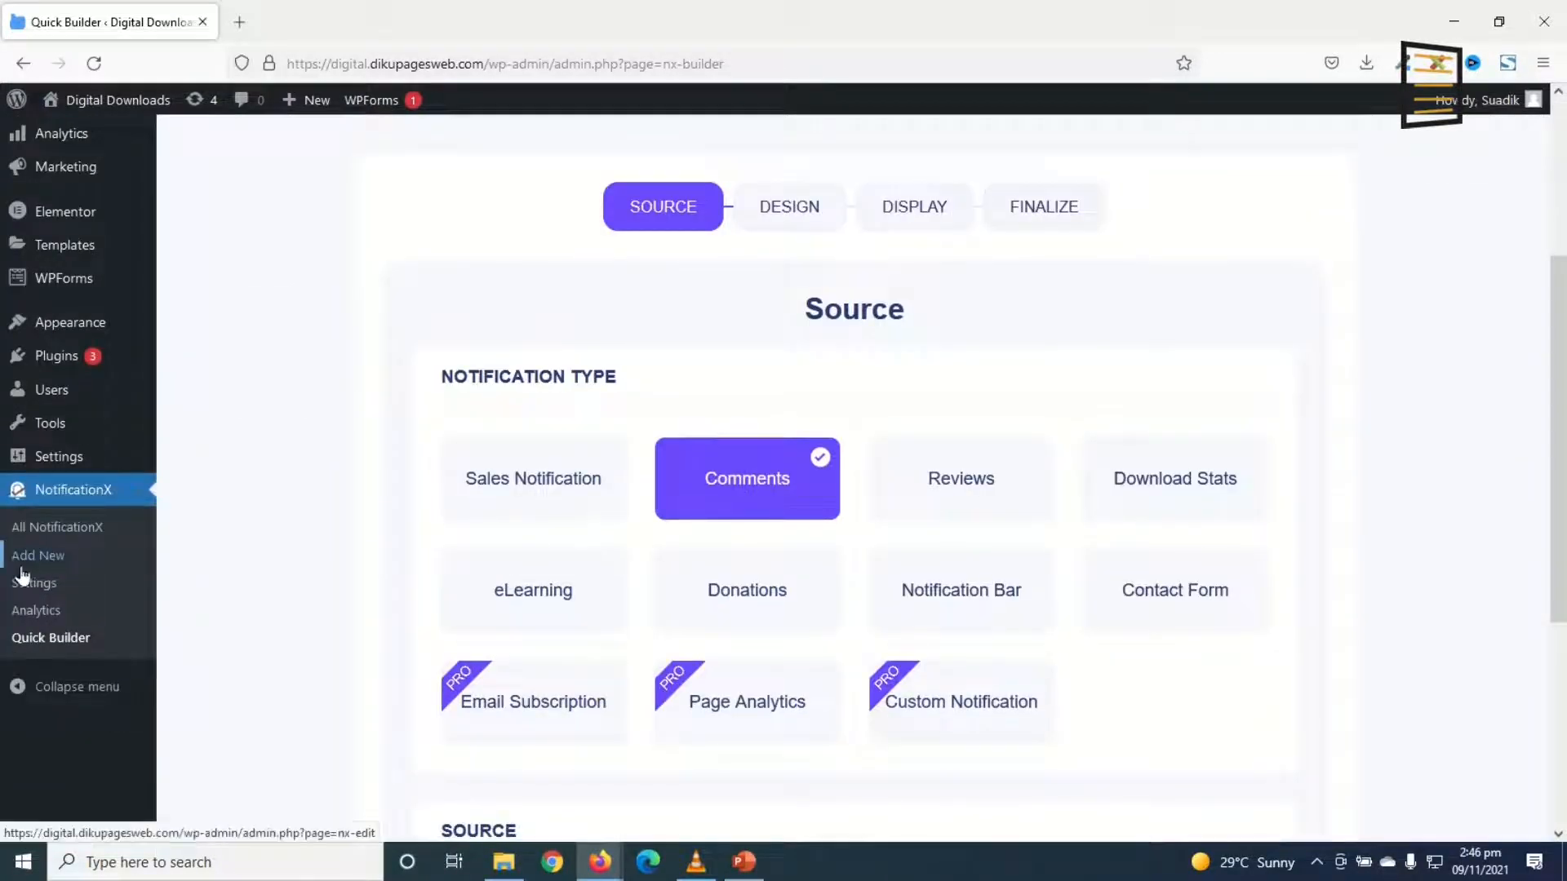
{"action": "scroll", "coordinate": [245, 408], "scroll_direction": "up", "scroll_amount": 2}
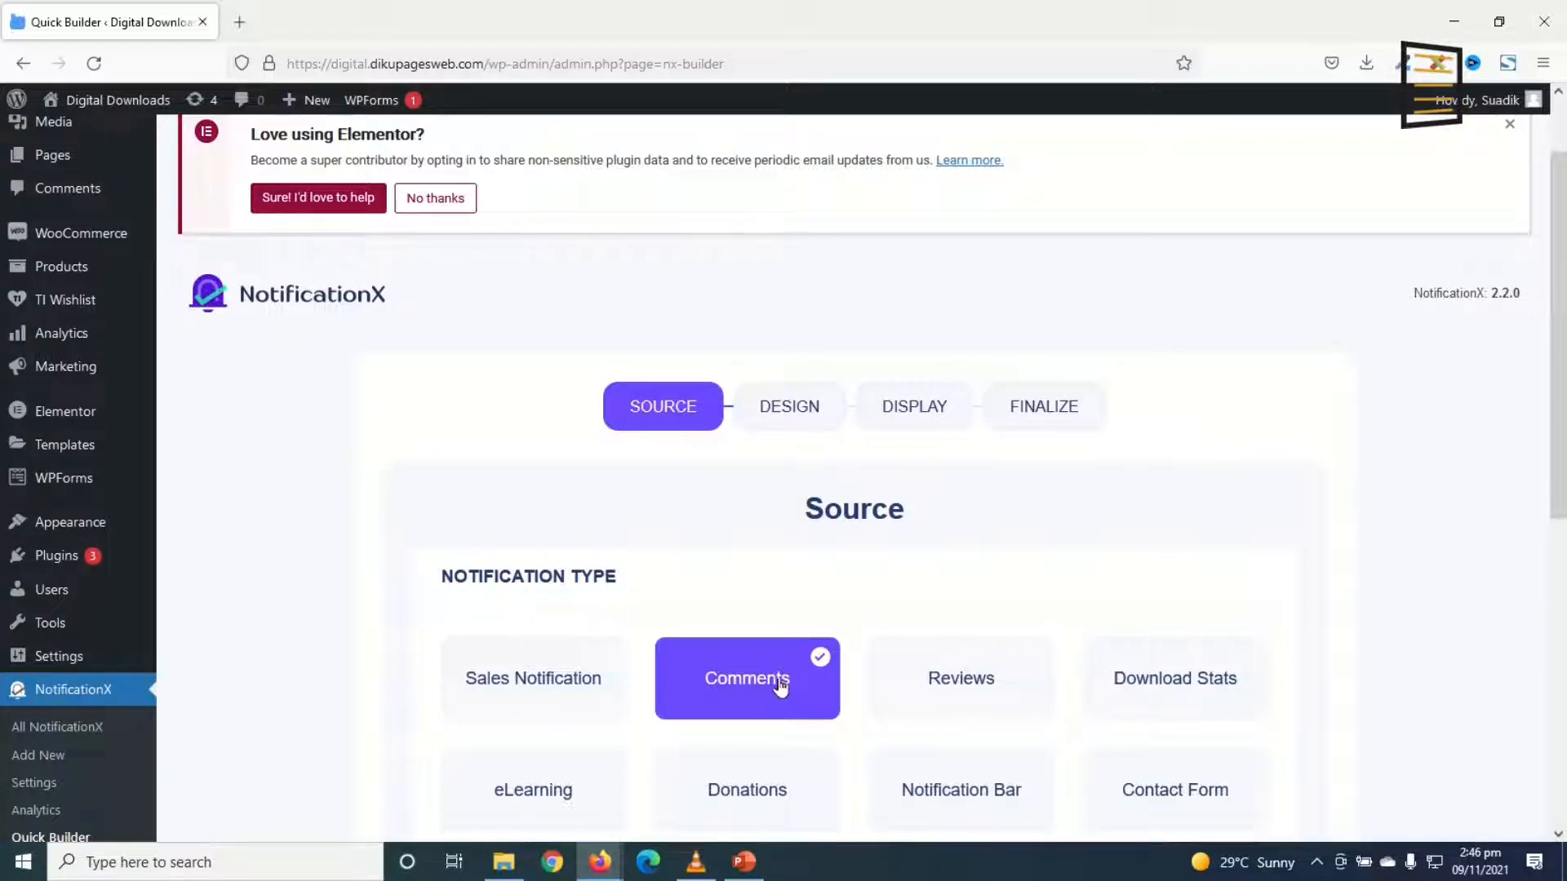
{"action": "scroll", "coordinate": [775, 688], "scroll_direction": "down", "scroll_amount": 2}
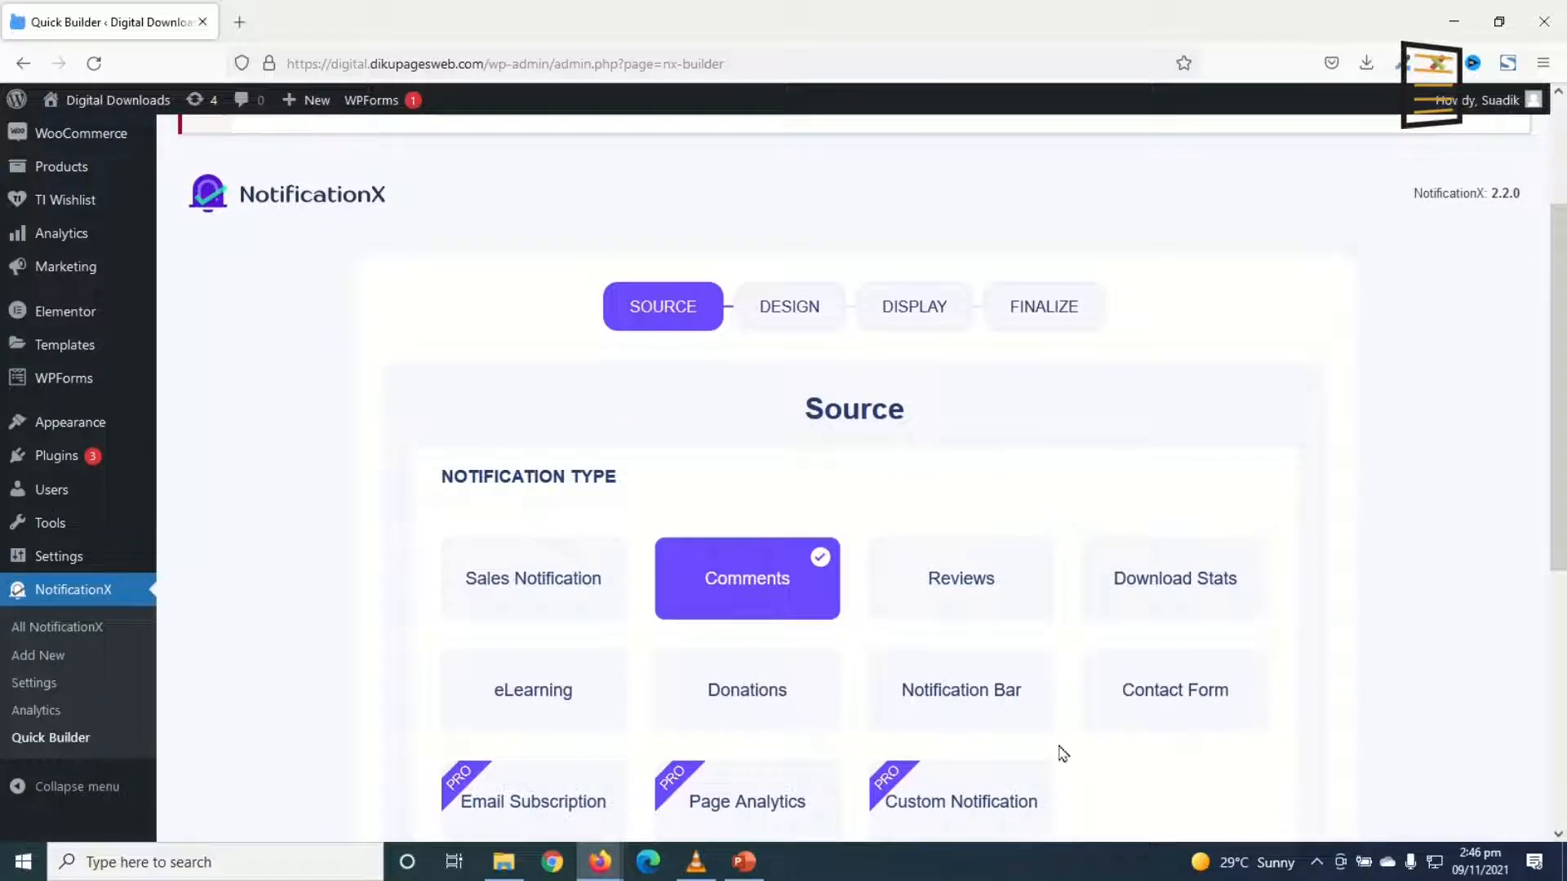
{"action": "left_click", "coordinate": [956, 589]}
{"action": "left_click", "coordinate": [1183, 596]}
{"action": "left_click", "coordinate": [535, 706]}
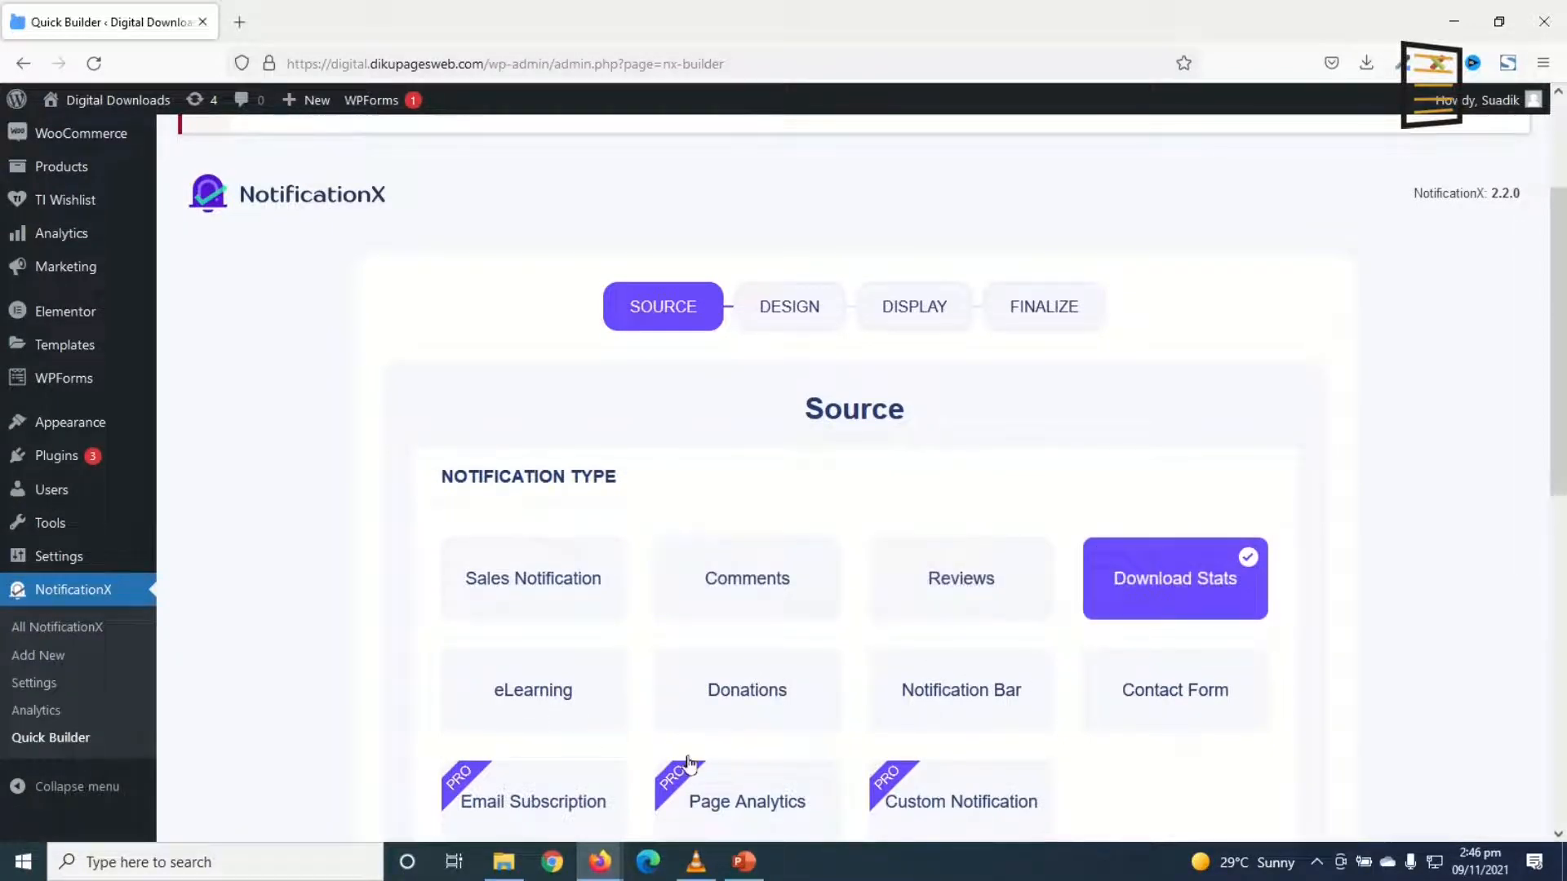
{"action": "left_click", "coordinate": [756, 776]}
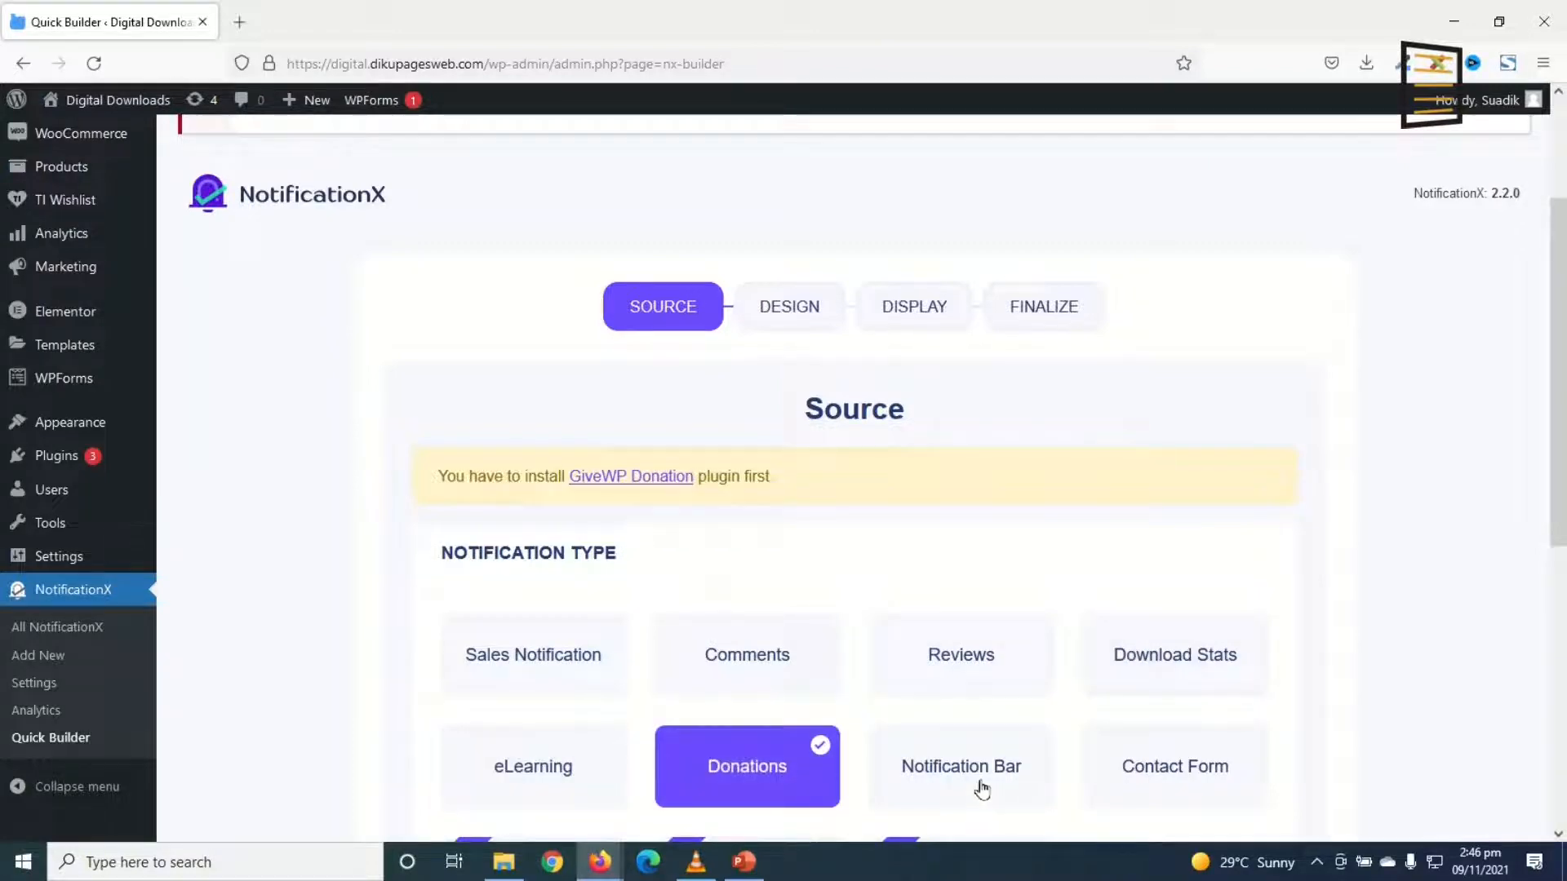
{"action": "left_click", "coordinate": [972, 782]}
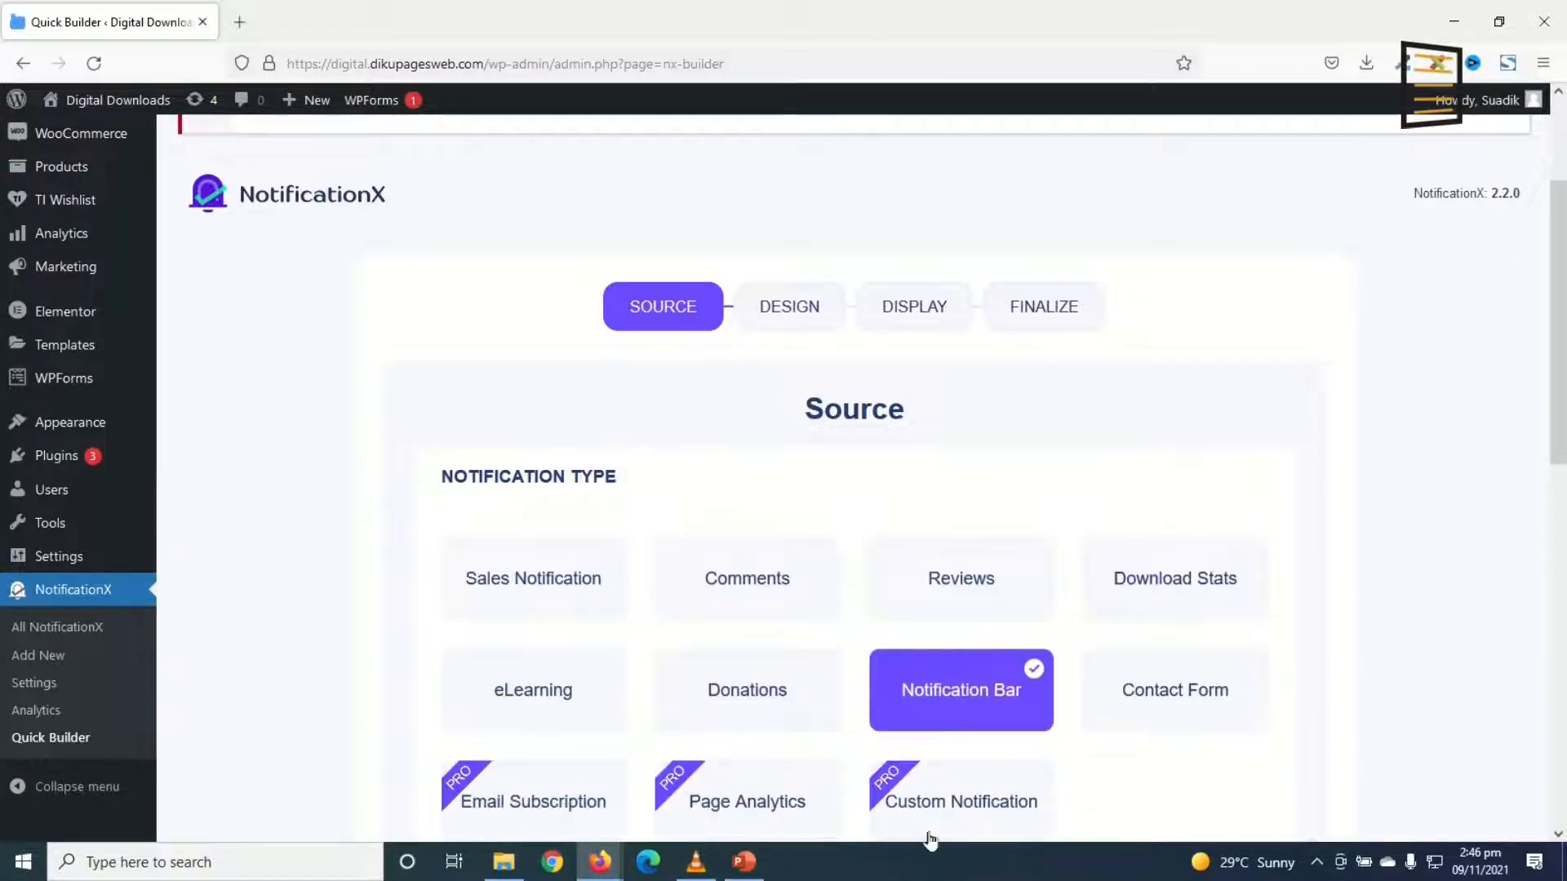
{"action": "left_click", "coordinate": [1093, 746]}
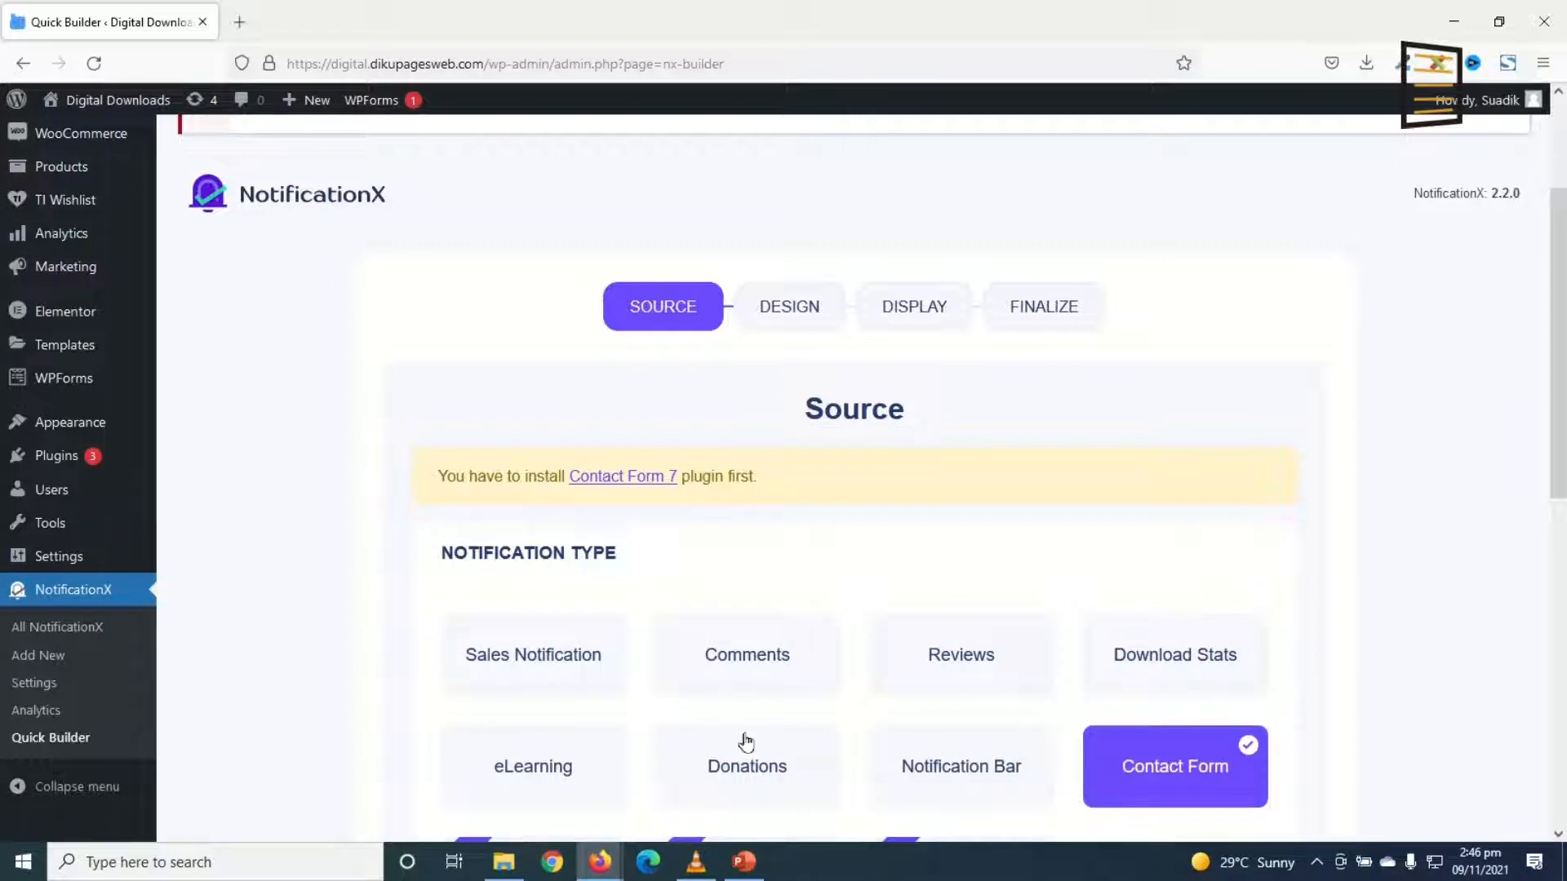
Choose Sales Notification as the notification type with WooCommerce as its source.
{"action": "left_click", "coordinate": [516, 663]}
{"action": "scroll", "coordinate": [188, 608], "scroll_direction": "down", "scroll_amount": 1}
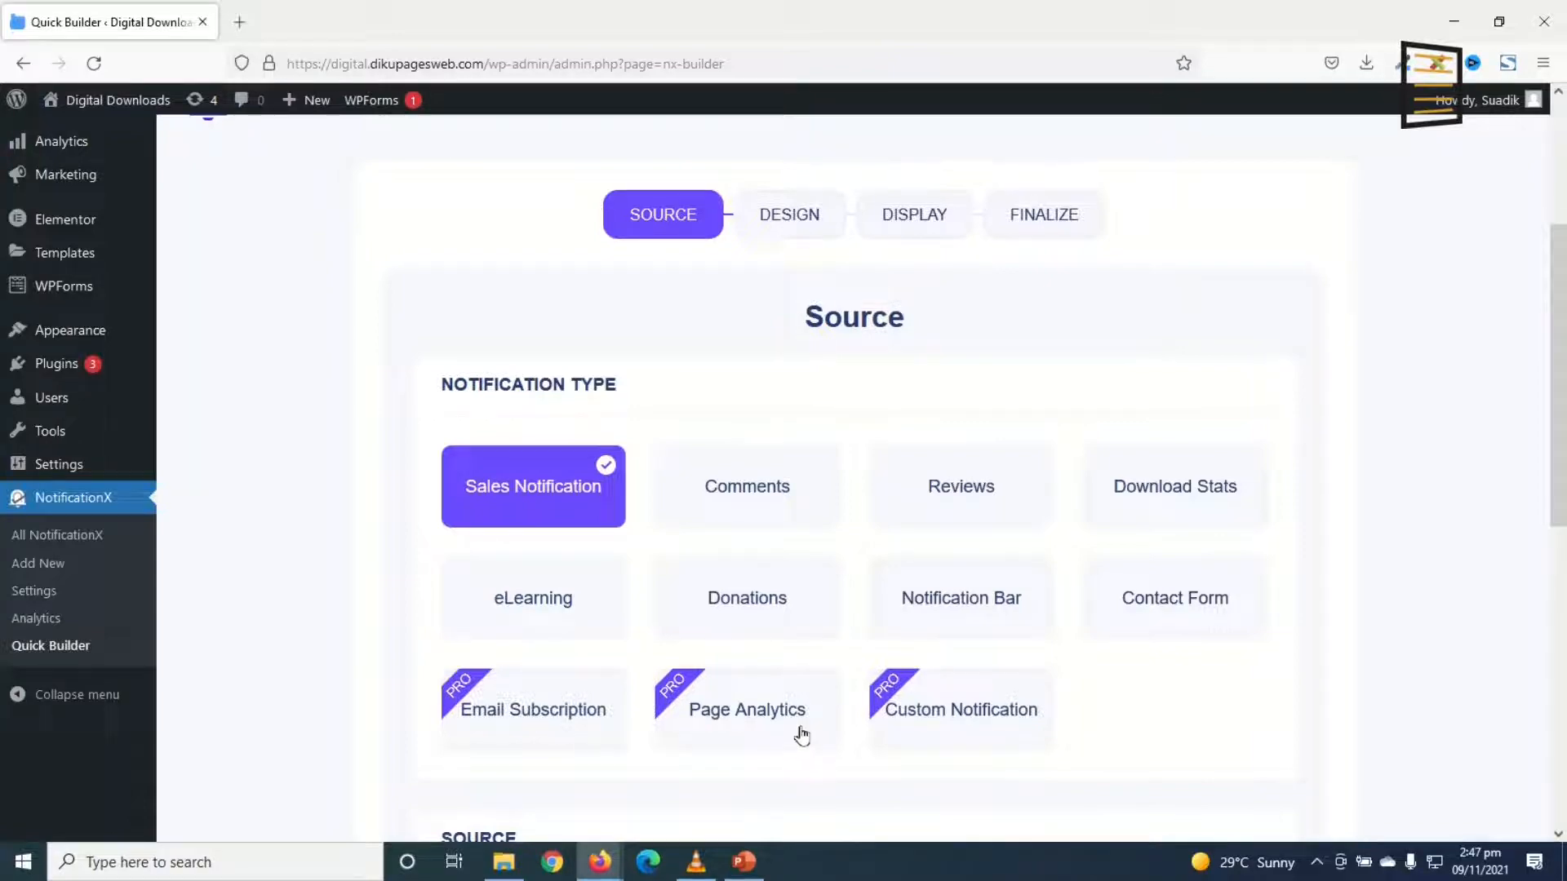
{"action": "scroll", "coordinate": [823, 729], "scroll_direction": "down", "scroll_amount": 6}
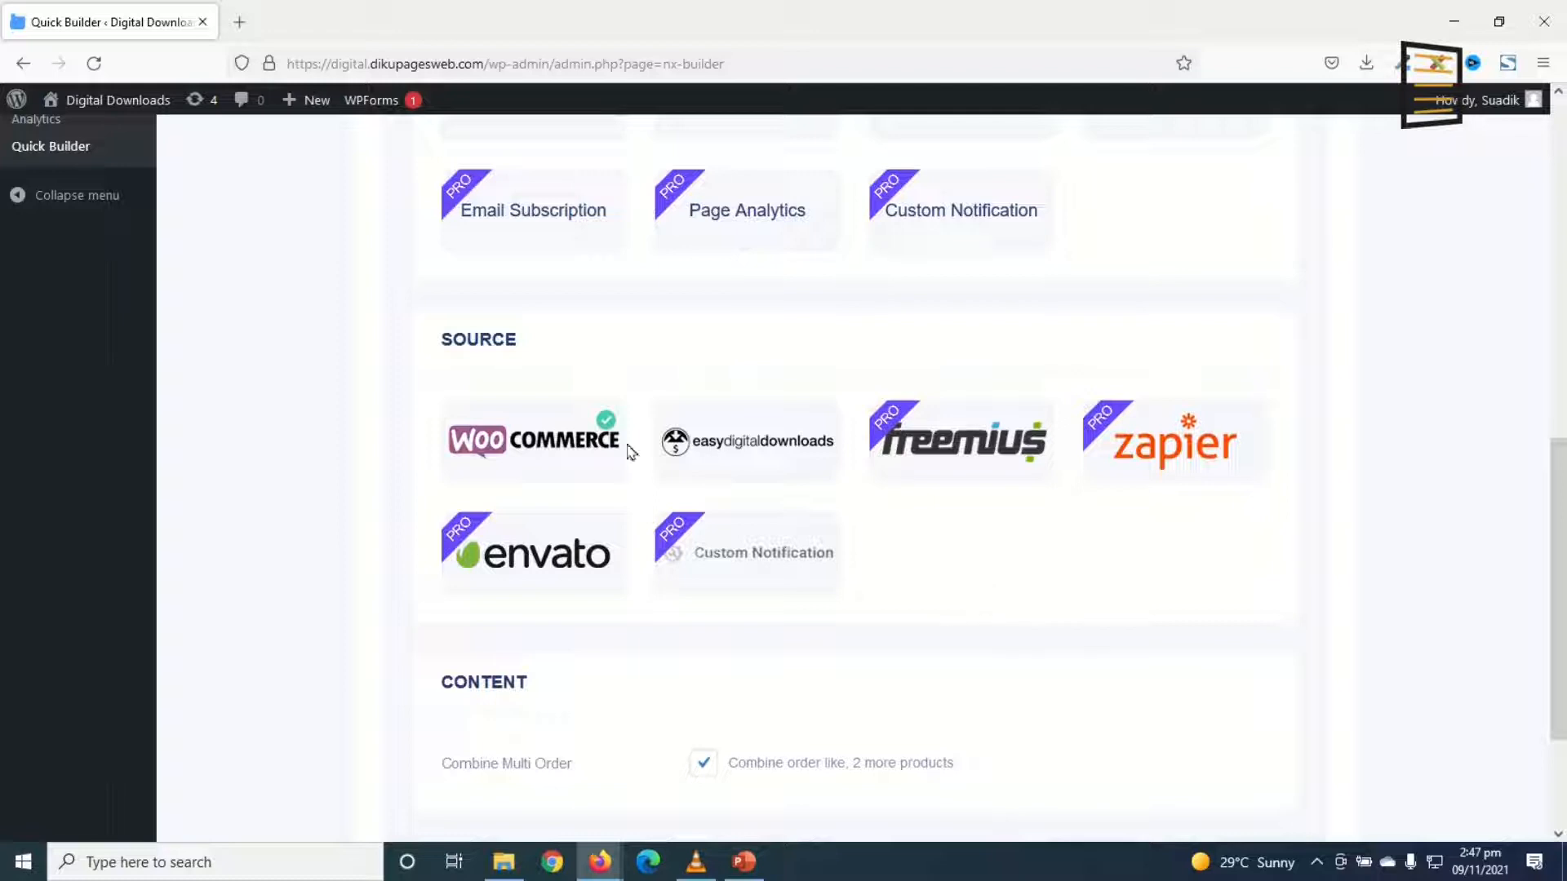
{"action": "left_click", "coordinate": [743, 444]}
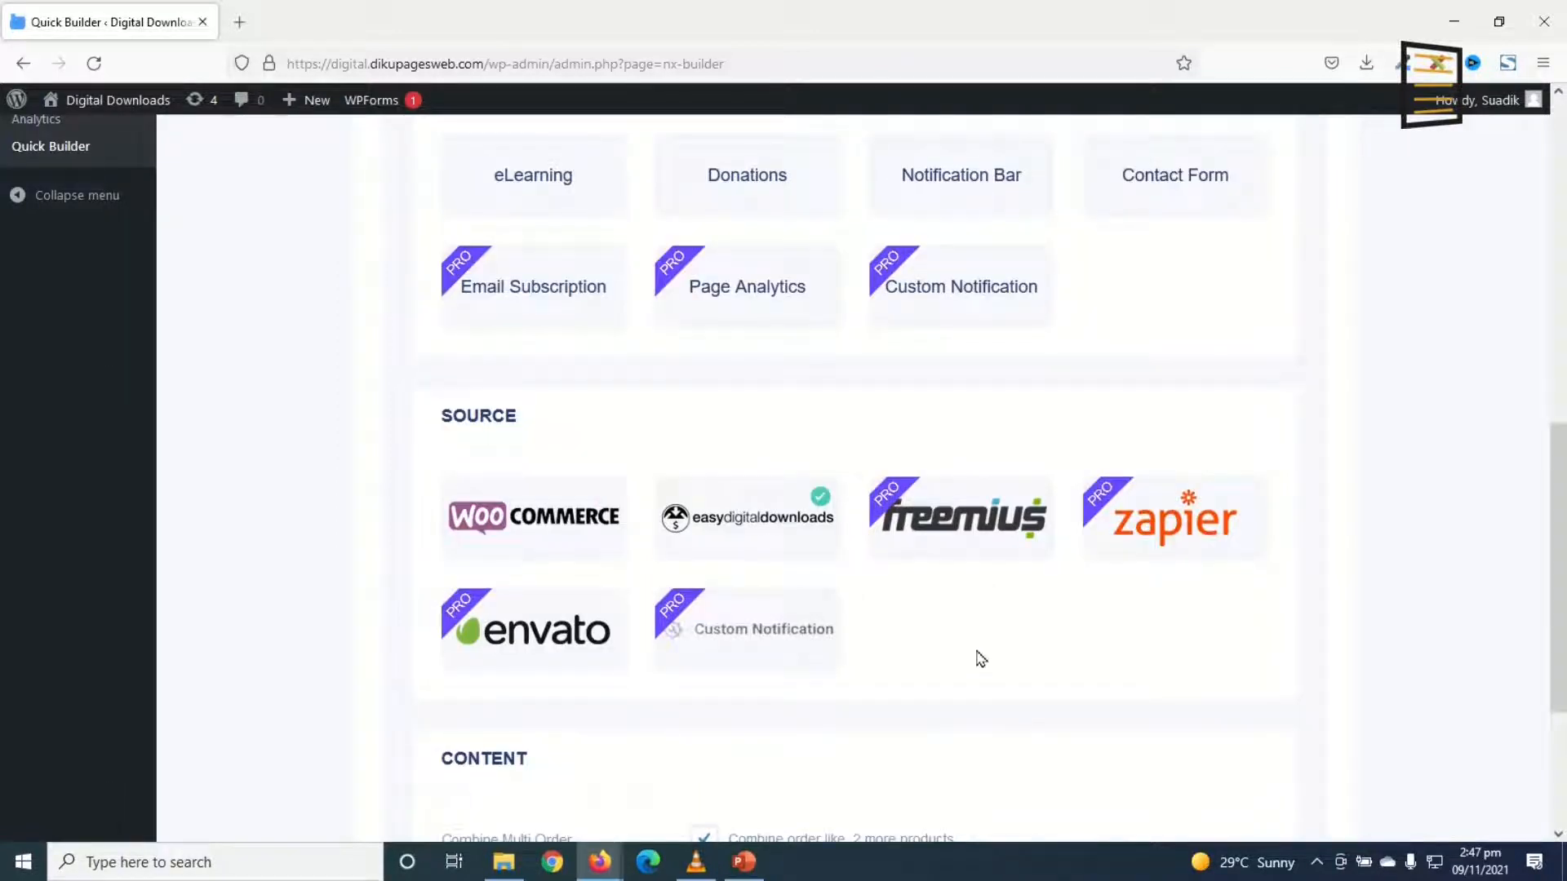
{"action": "left_click", "coordinate": [555, 527]}
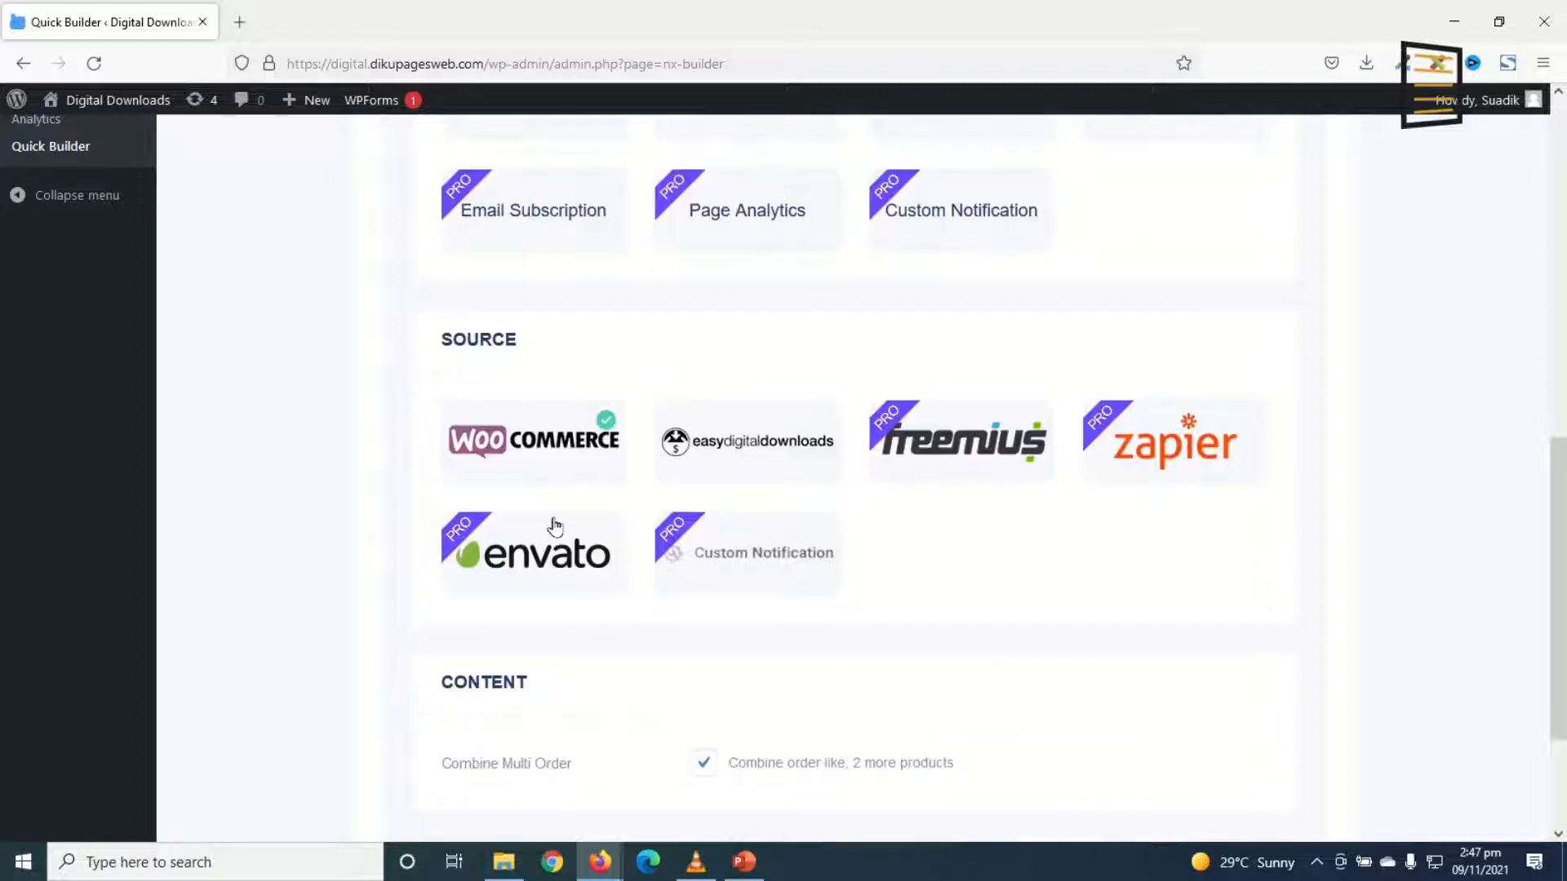
{"action": "scroll", "coordinate": [889, 597], "scroll_direction": "down", "scroll_amount": 3}
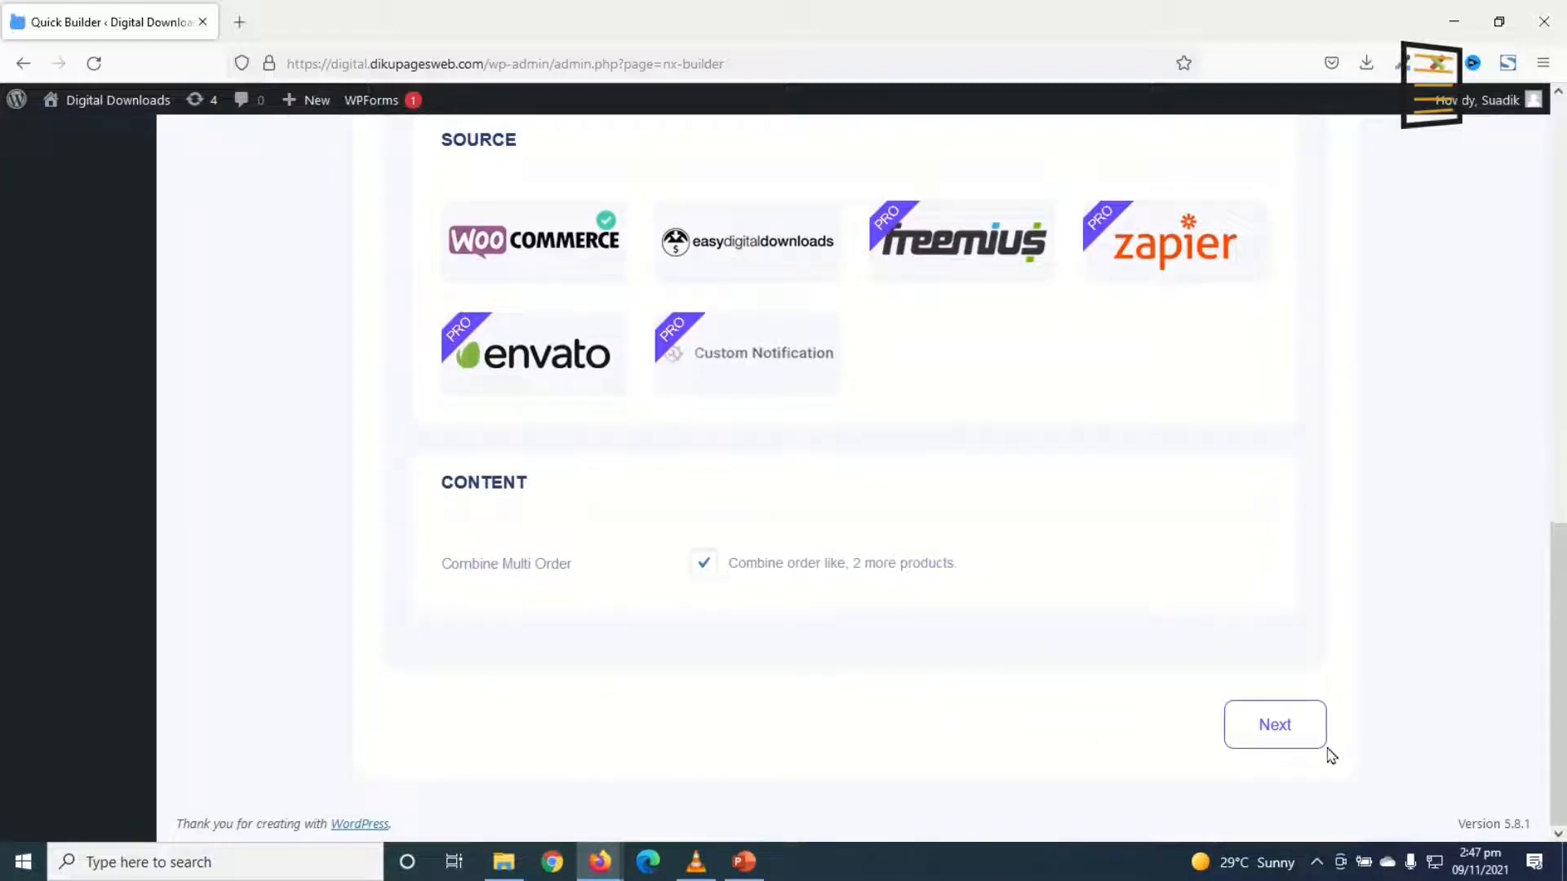
Select the third free theme, the one with the customer photo, as the notification design and proceed to the Display stage.
{"action": "left_click", "coordinate": [1278, 728]}
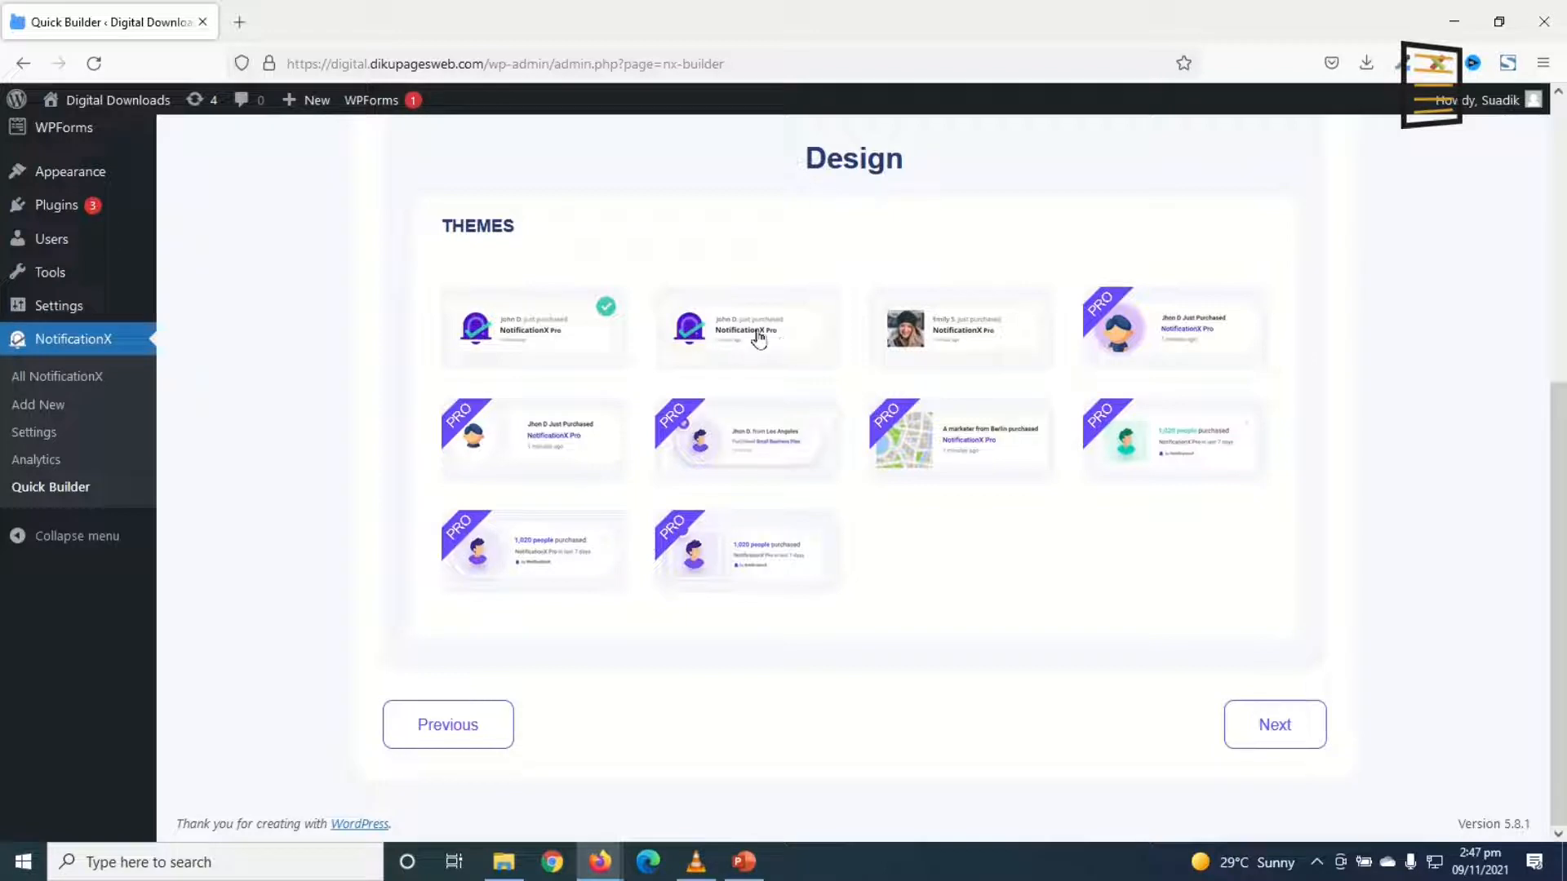
{"action": "left_click", "coordinate": [927, 340]}
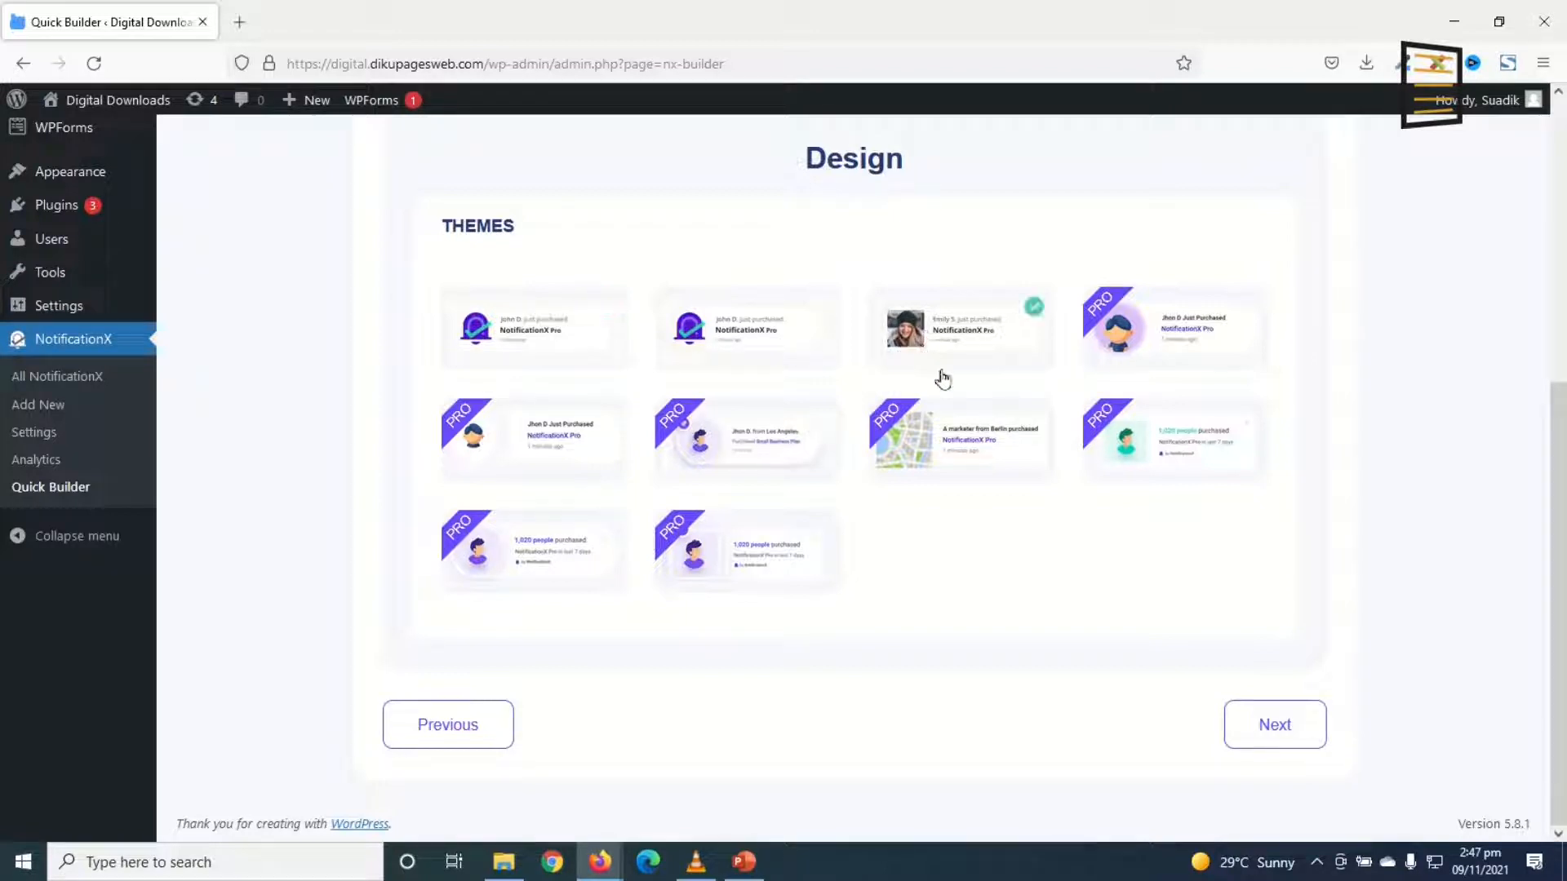
{"action": "left_click", "coordinate": [1241, 727]}
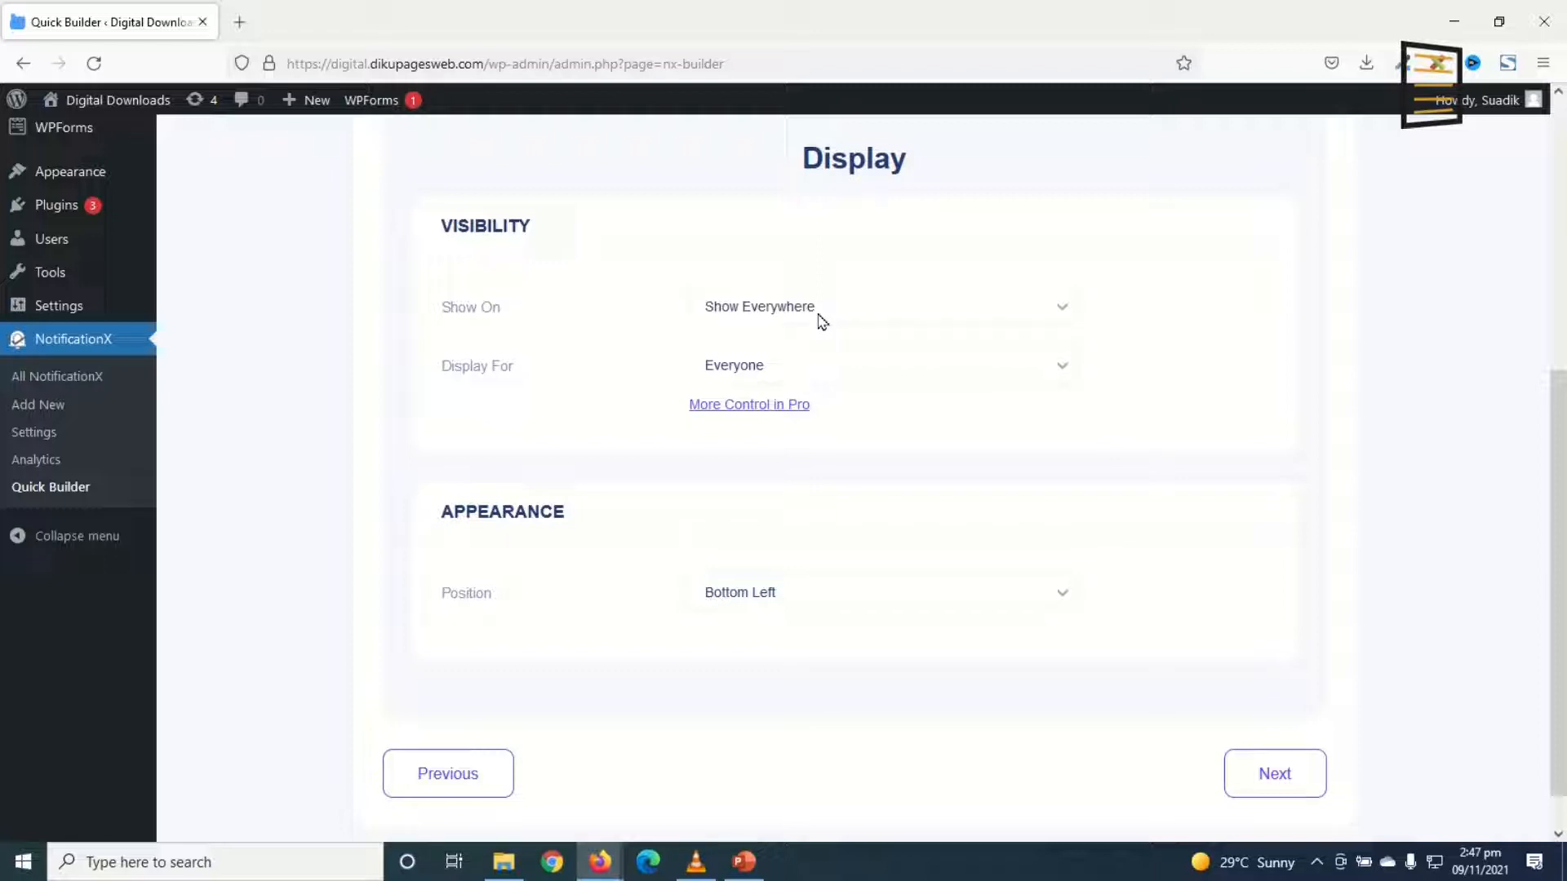
Try the Show On Selected and Hide On Selected visibility options, look through the location and audience choices, and restore Show Everywhere.
{"action": "left_click", "coordinate": [812, 317]}
{"action": "left_click", "coordinate": [780, 396]}
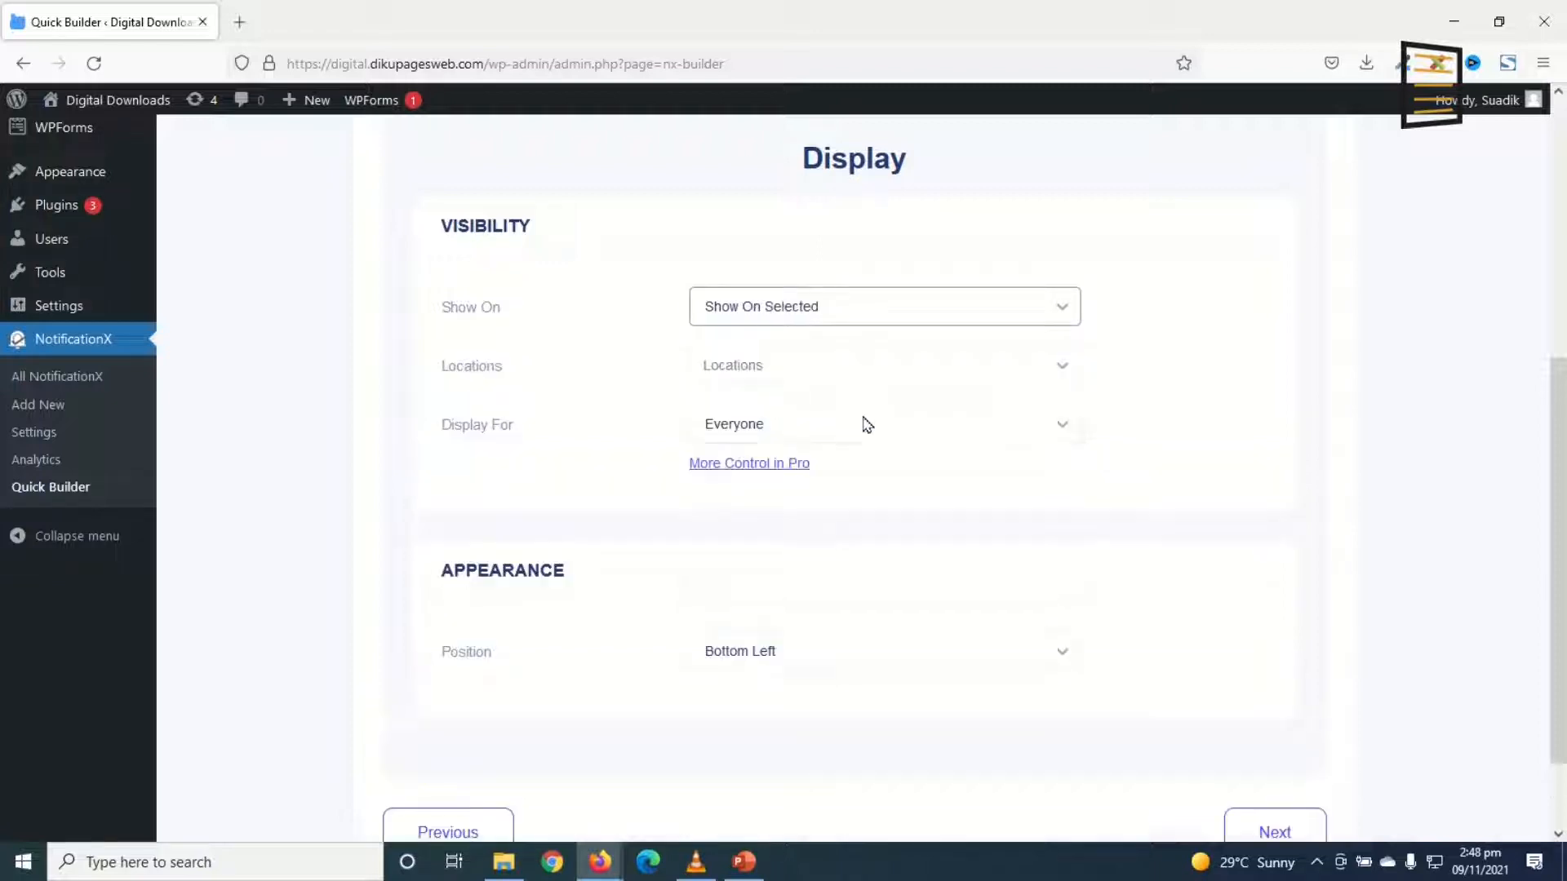
{"action": "left_click", "coordinate": [802, 373]}
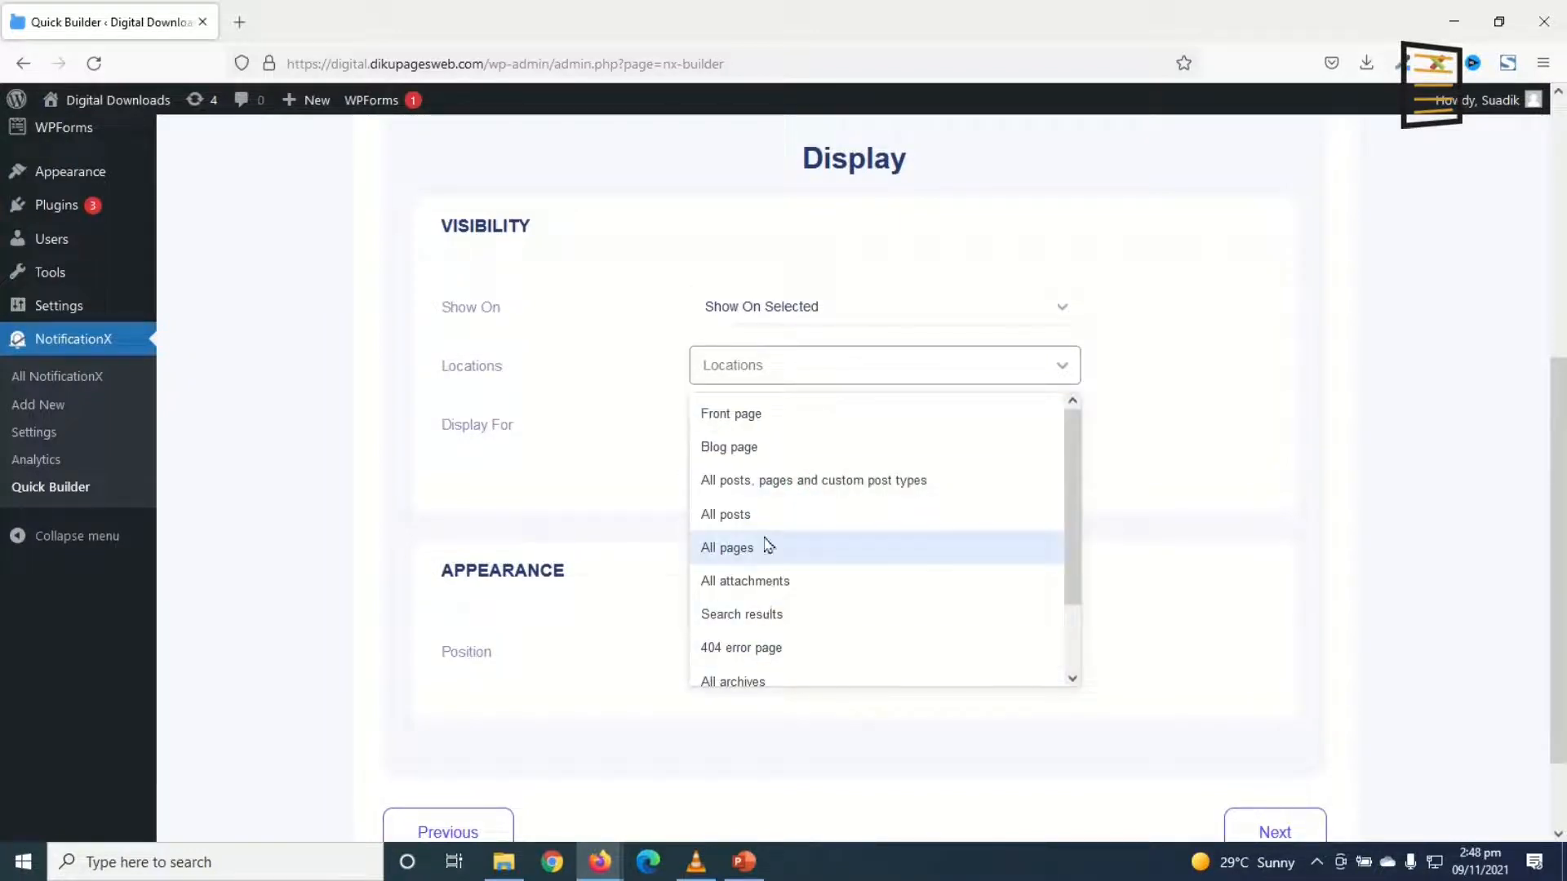
{"action": "left_click", "coordinate": [841, 314]}
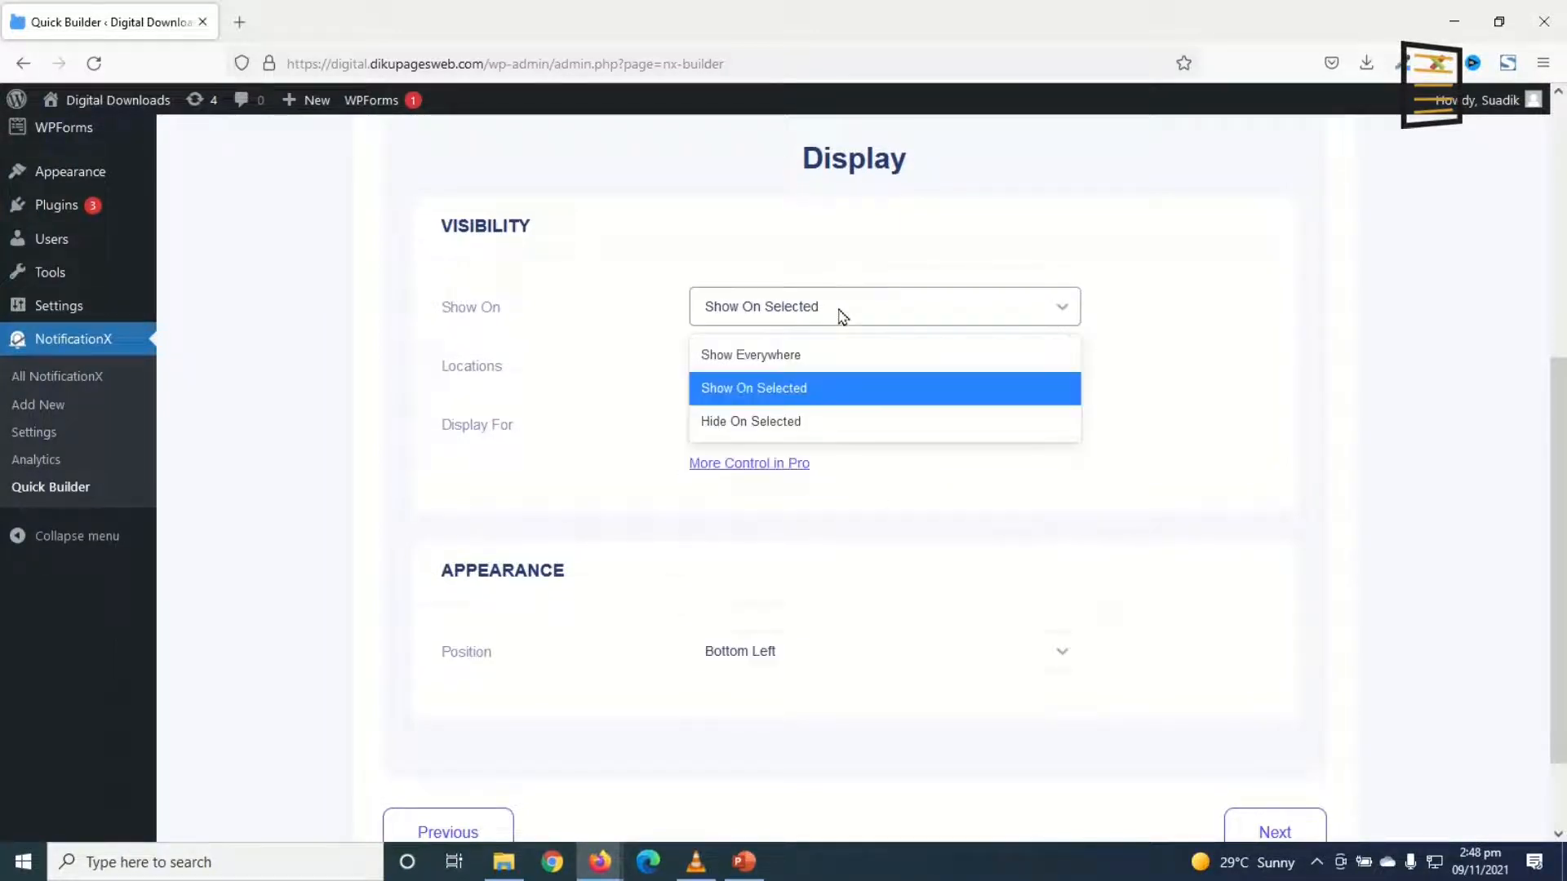
{"action": "left_click", "coordinate": [799, 433]}
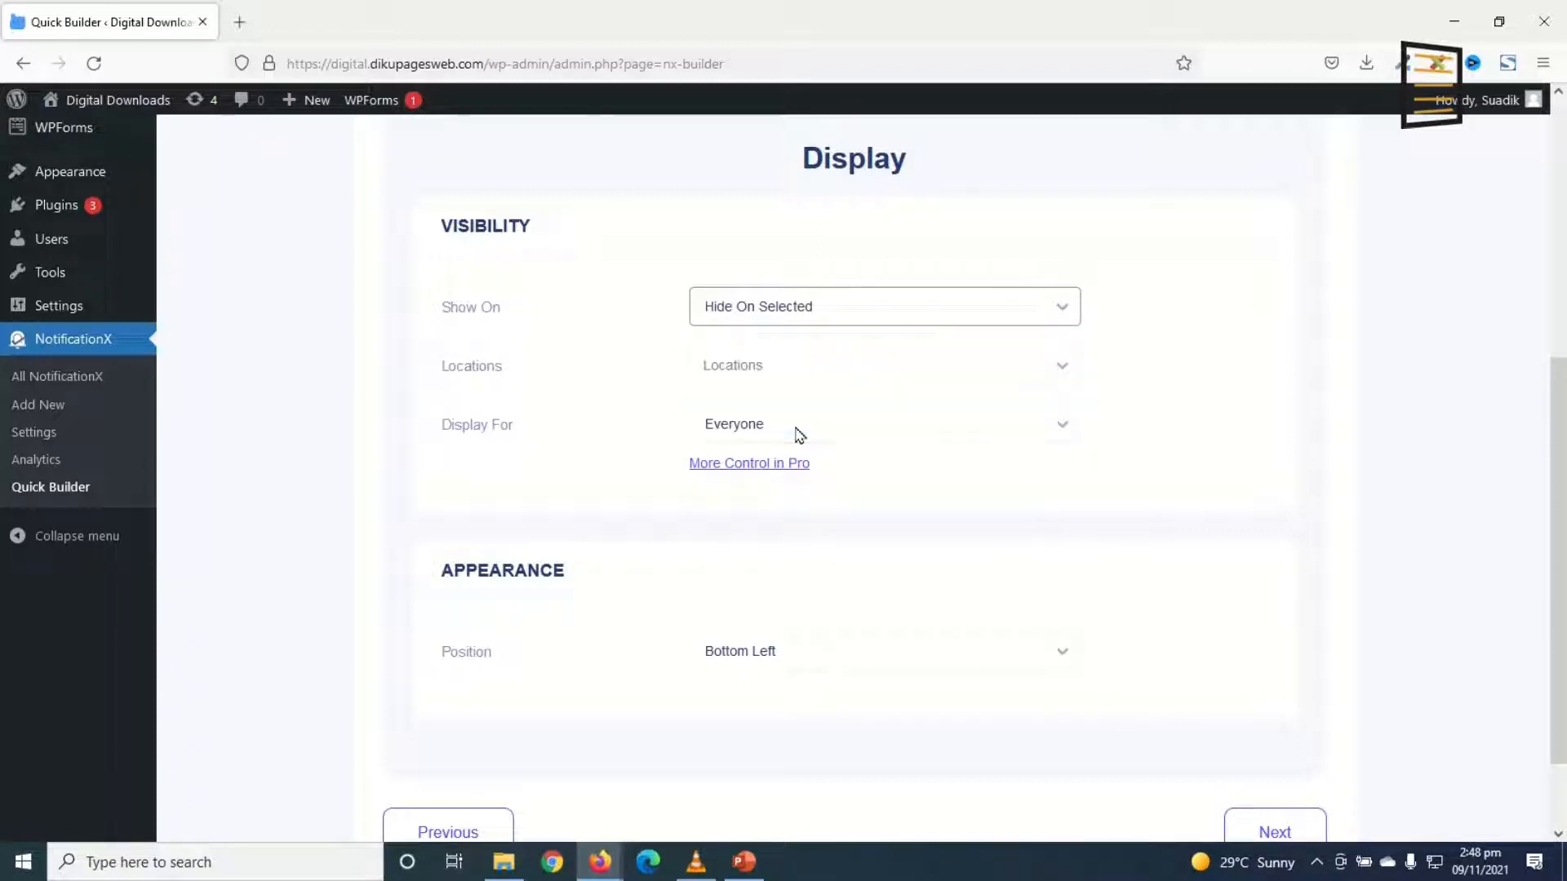
{"action": "left_click", "coordinate": [794, 363]}
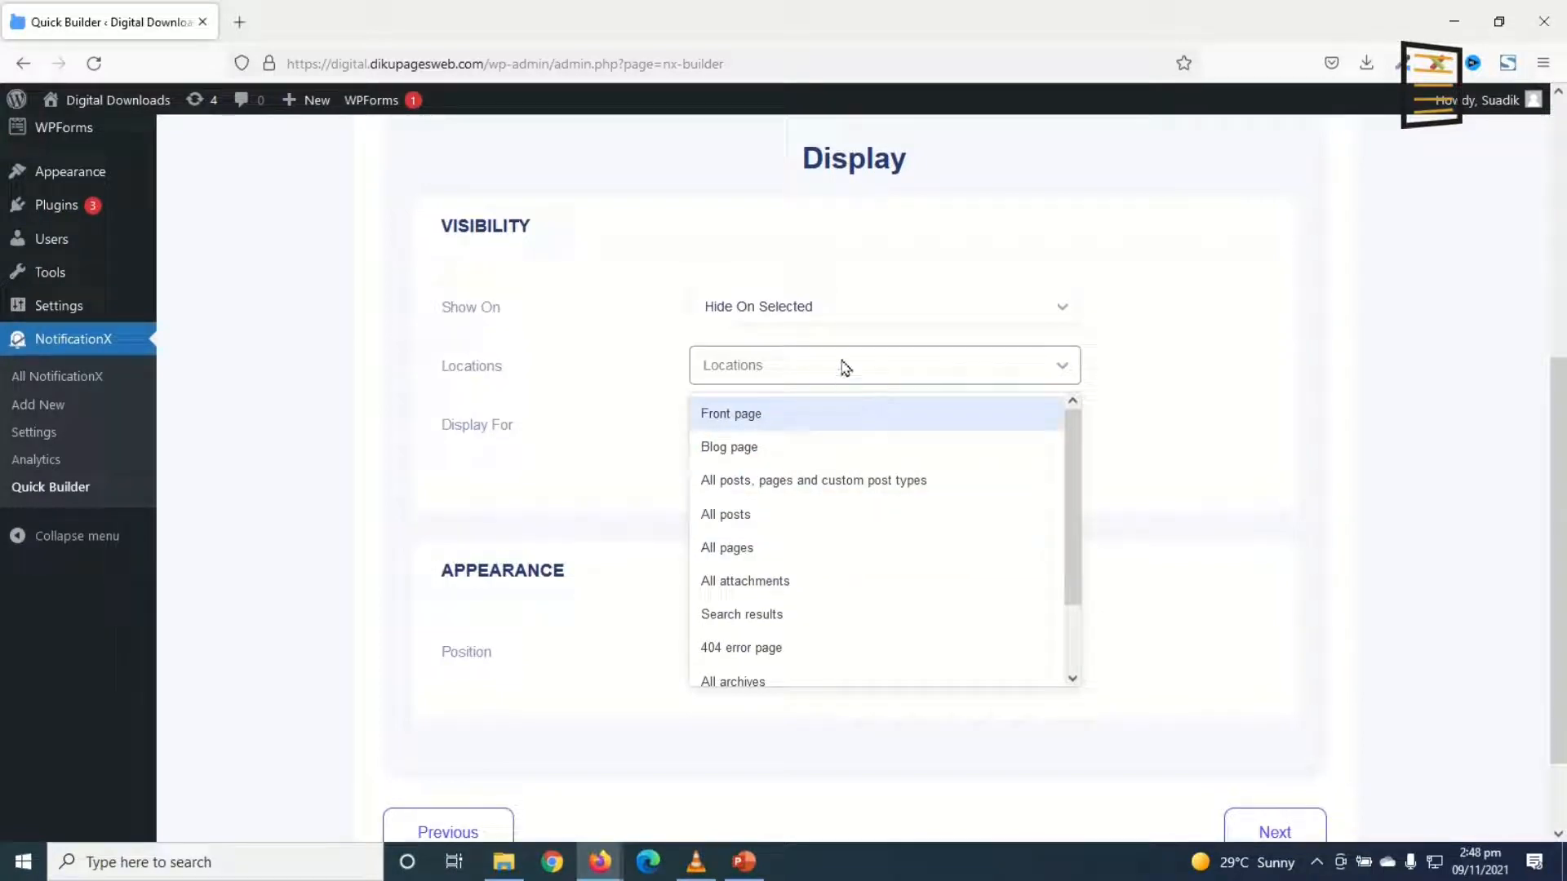
{"action": "left_click", "coordinate": [845, 369]}
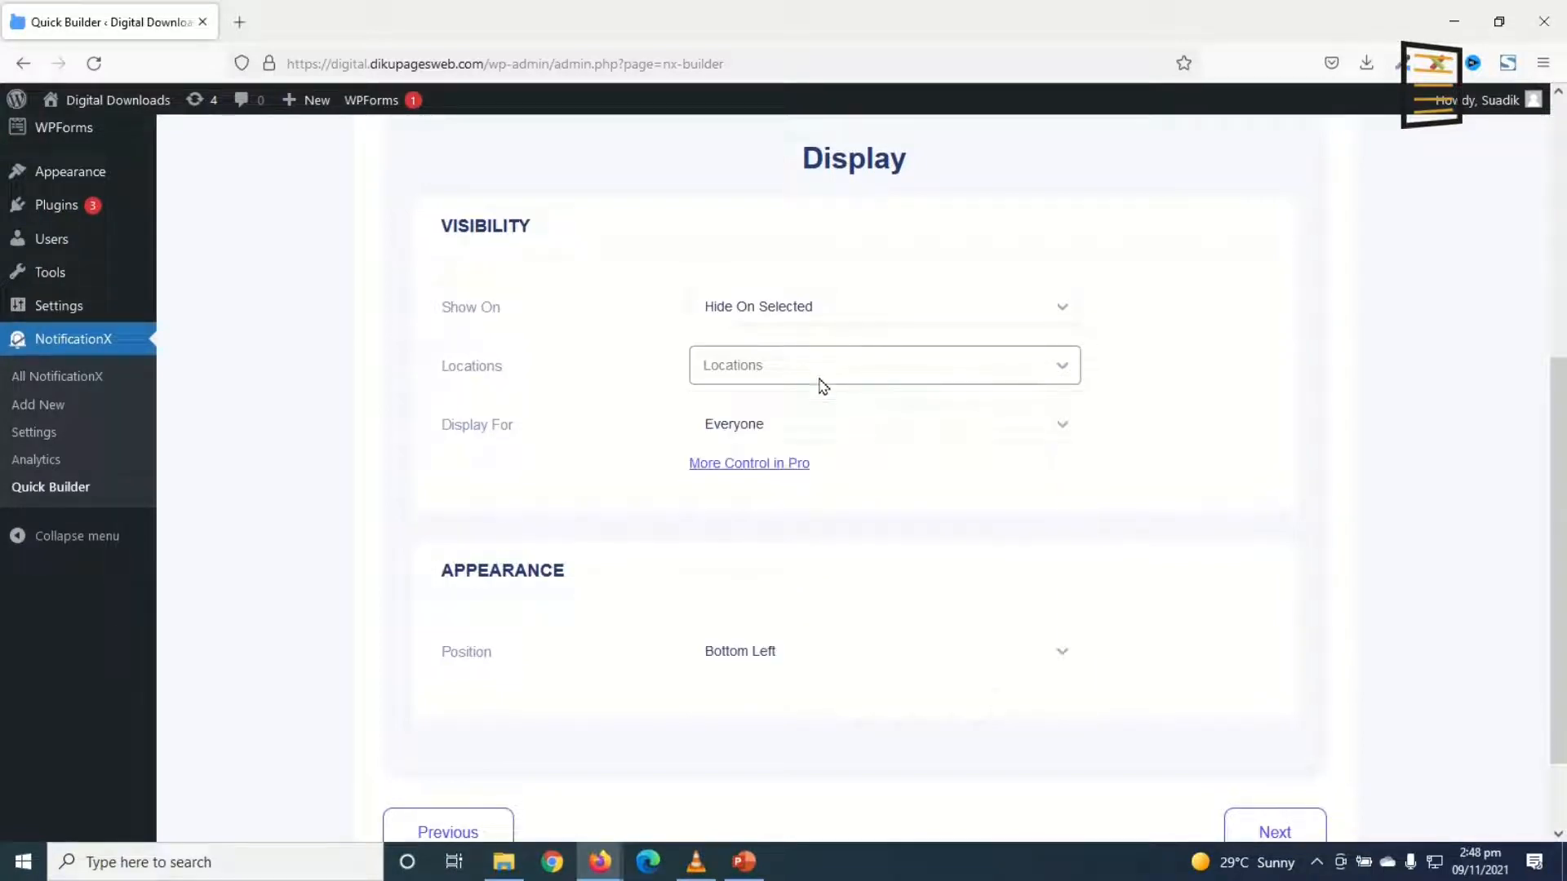
{"action": "left_click", "coordinate": [842, 433]}
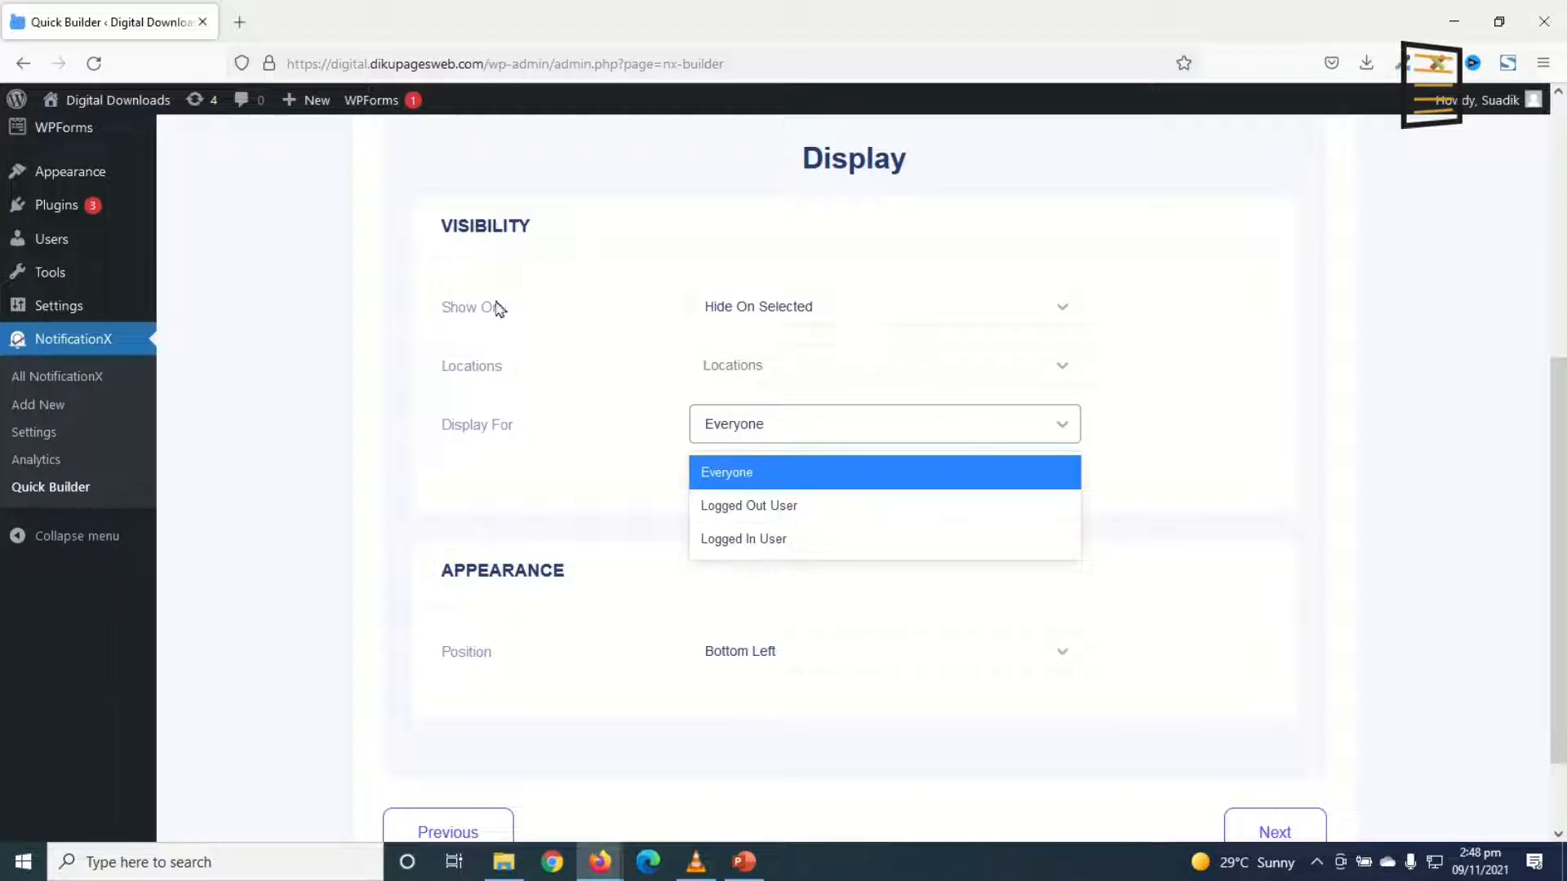
{"action": "left_click", "coordinate": [839, 314]}
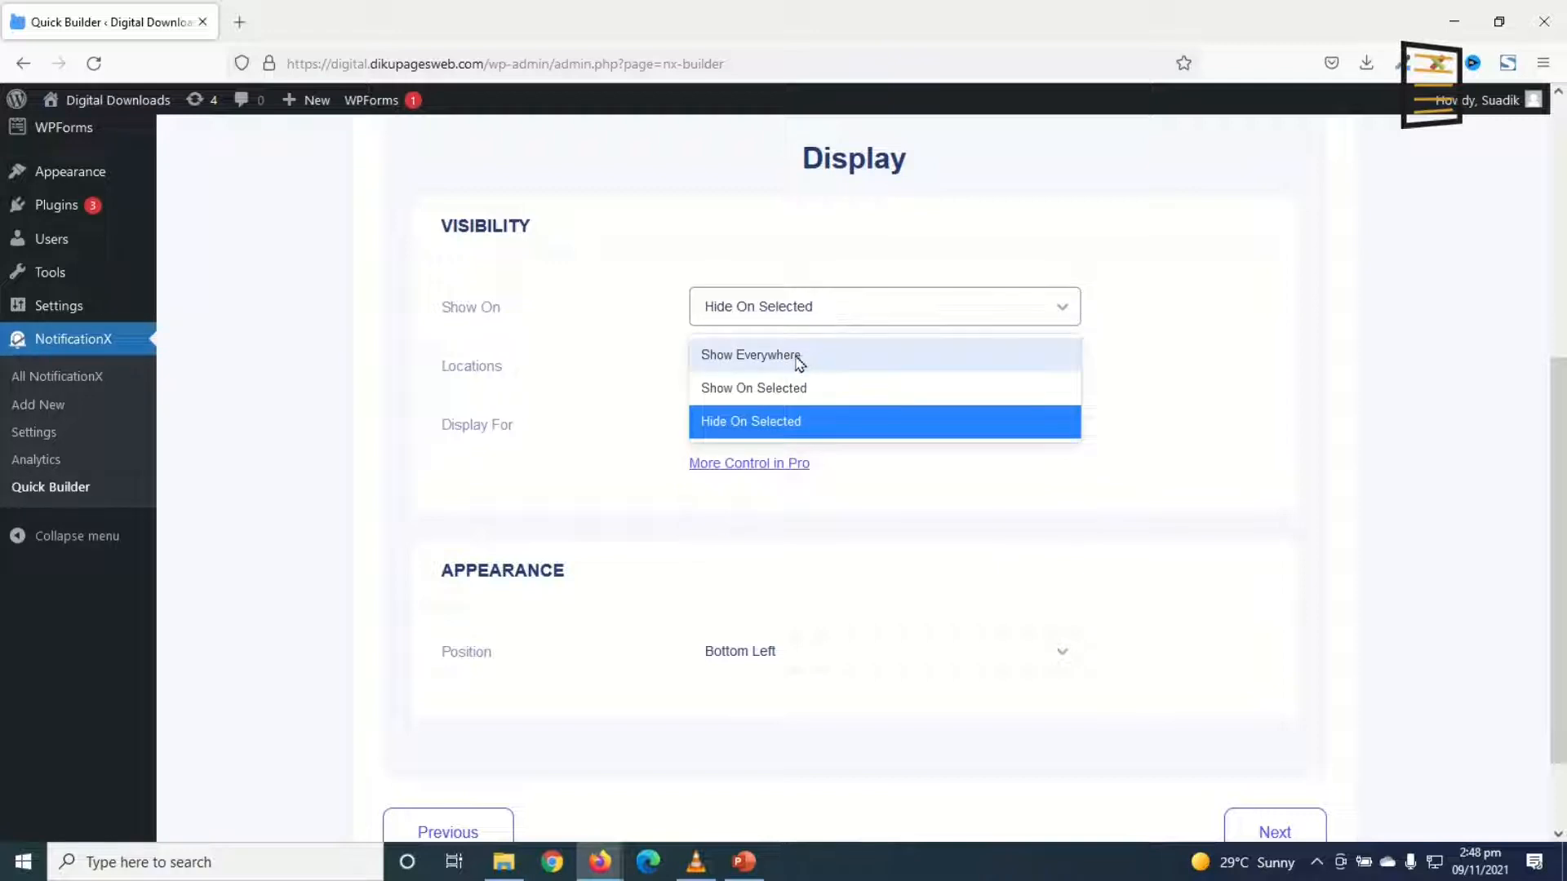
{"action": "left_click", "coordinate": [801, 357]}
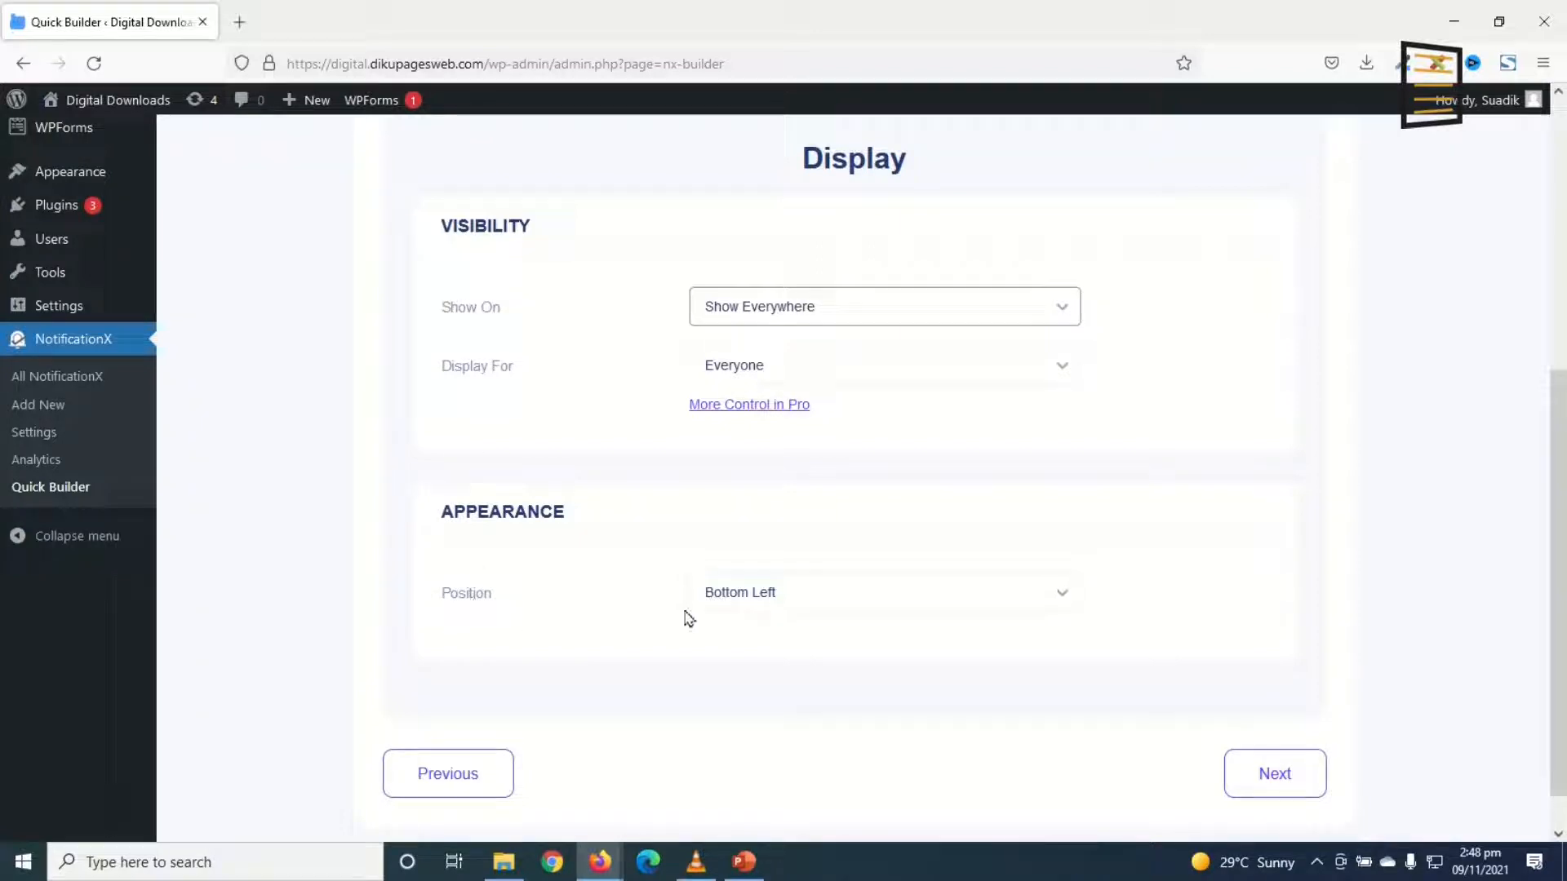
Set the notification's position to Bottom Left and publish it.
{"action": "left_click", "coordinate": [808, 601]}
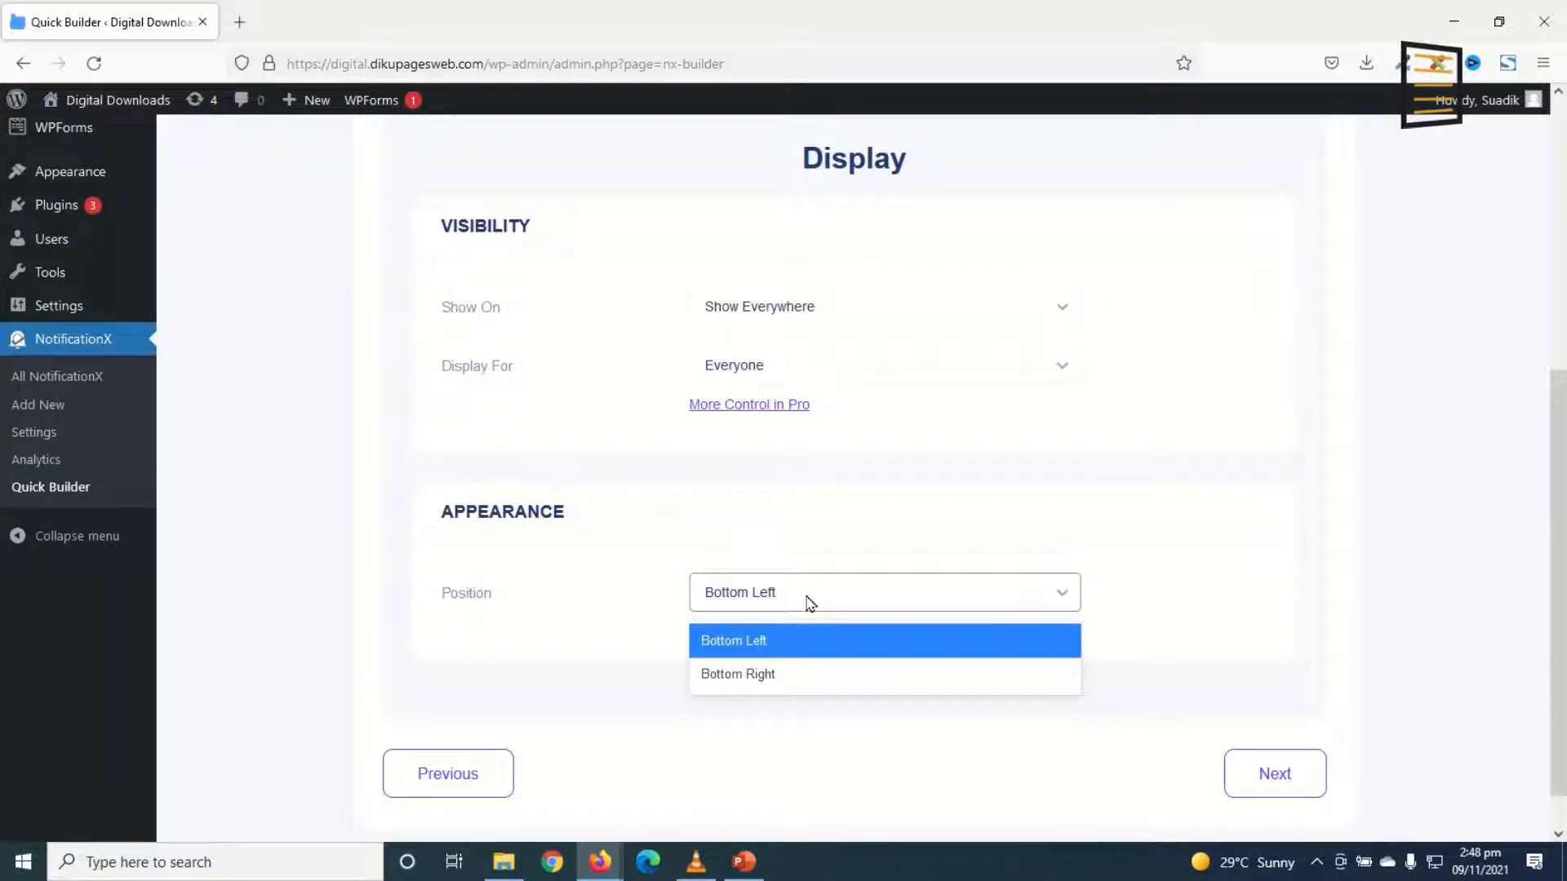
{"action": "left_click", "coordinate": [755, 641]}
{"action": "left_click", "coordinate": [1265, 775]}
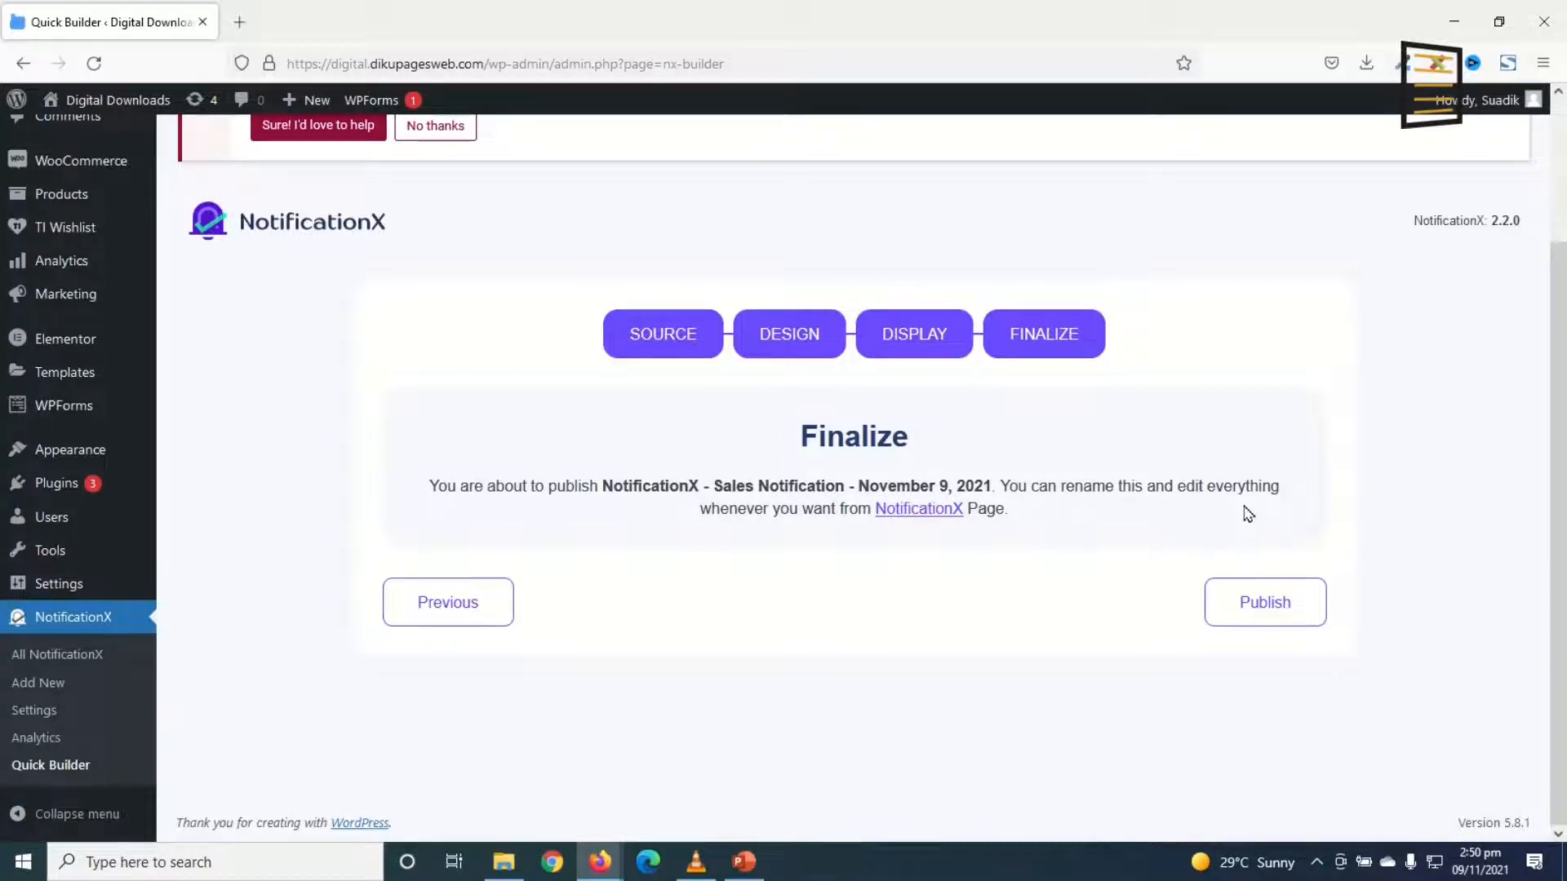
{"action": "left_click", "coordinate": [1273, 610]}
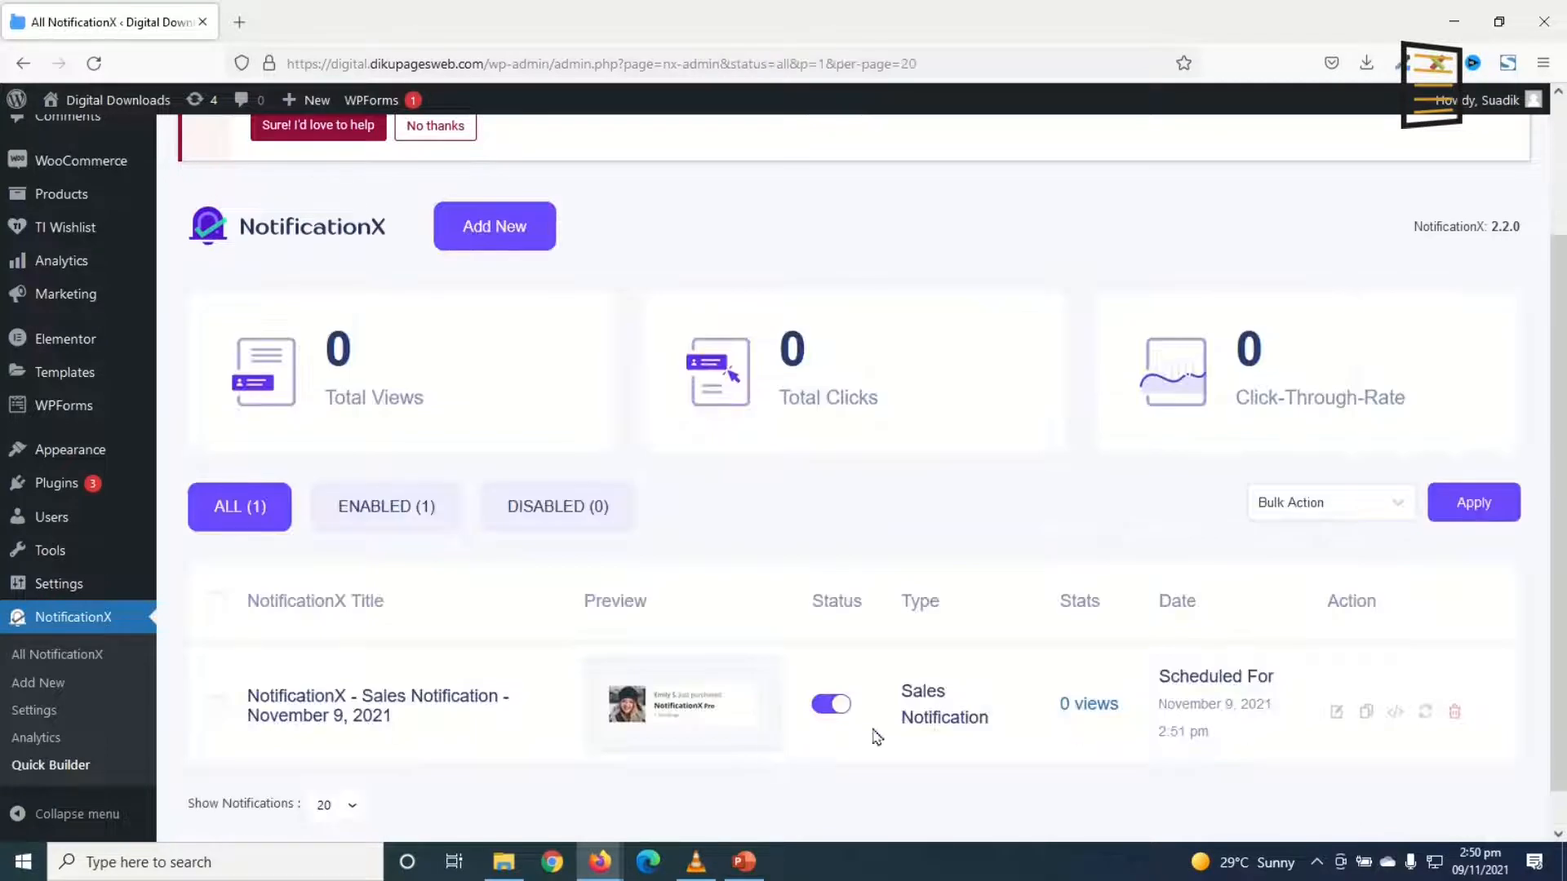
Open the published sales notification for editing and retitle it "eCommerce Sales Notification".
{"action": "scroll", "coordinate": [490, 727], "scroll_direction": "down", "scroll_amount": 1}
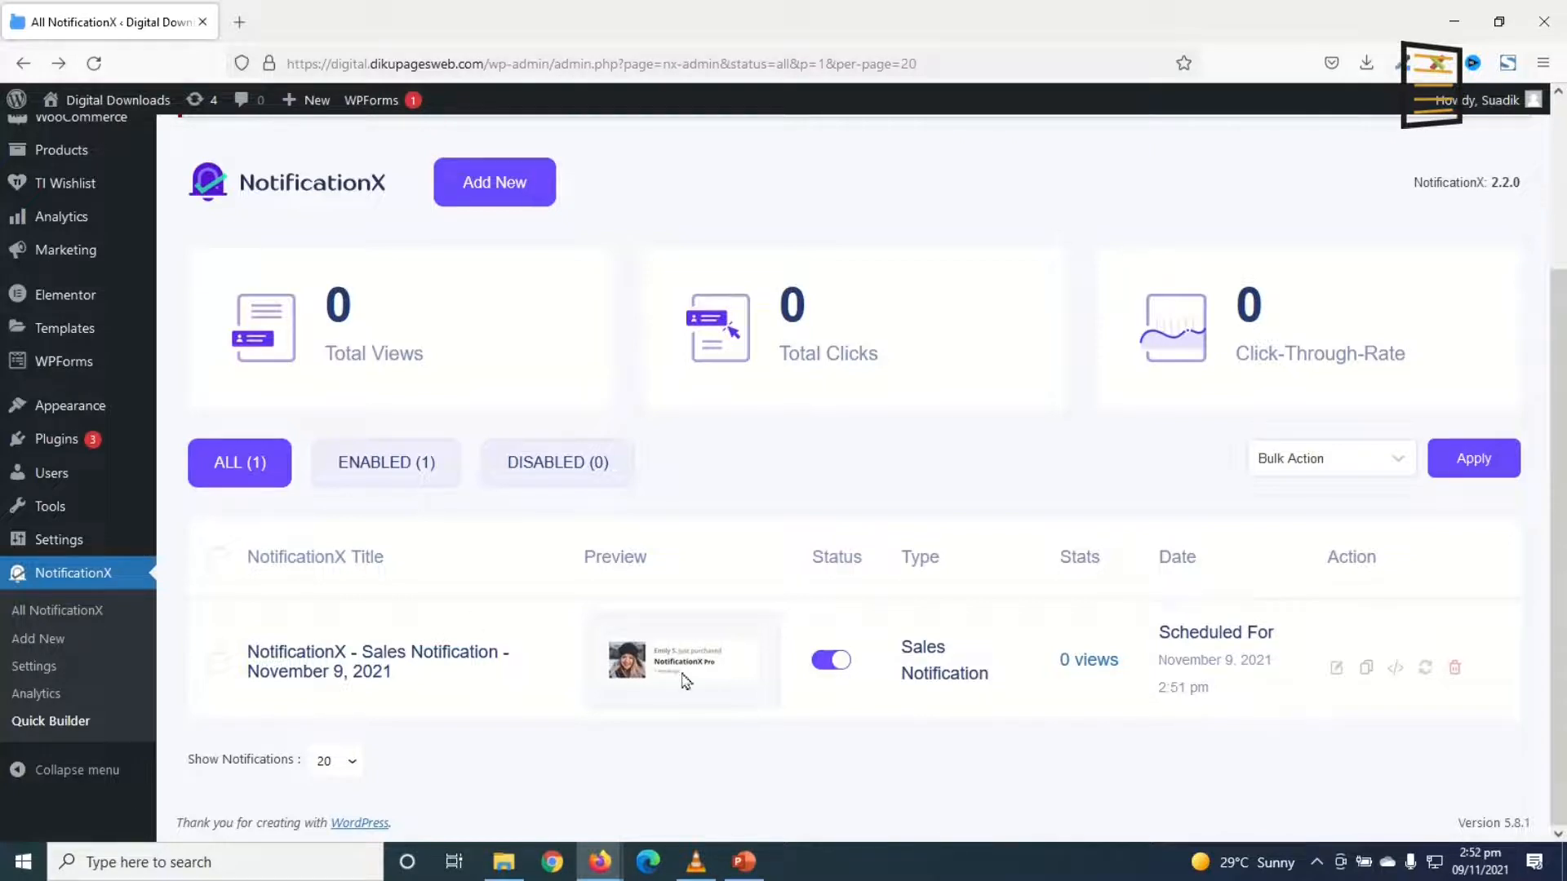
{"action": "left_click", "coordinate": [1337, 668]}
{"action": "left_click_drag", "start_coordinate": [687, 312], "coordinate": [164, 325]}
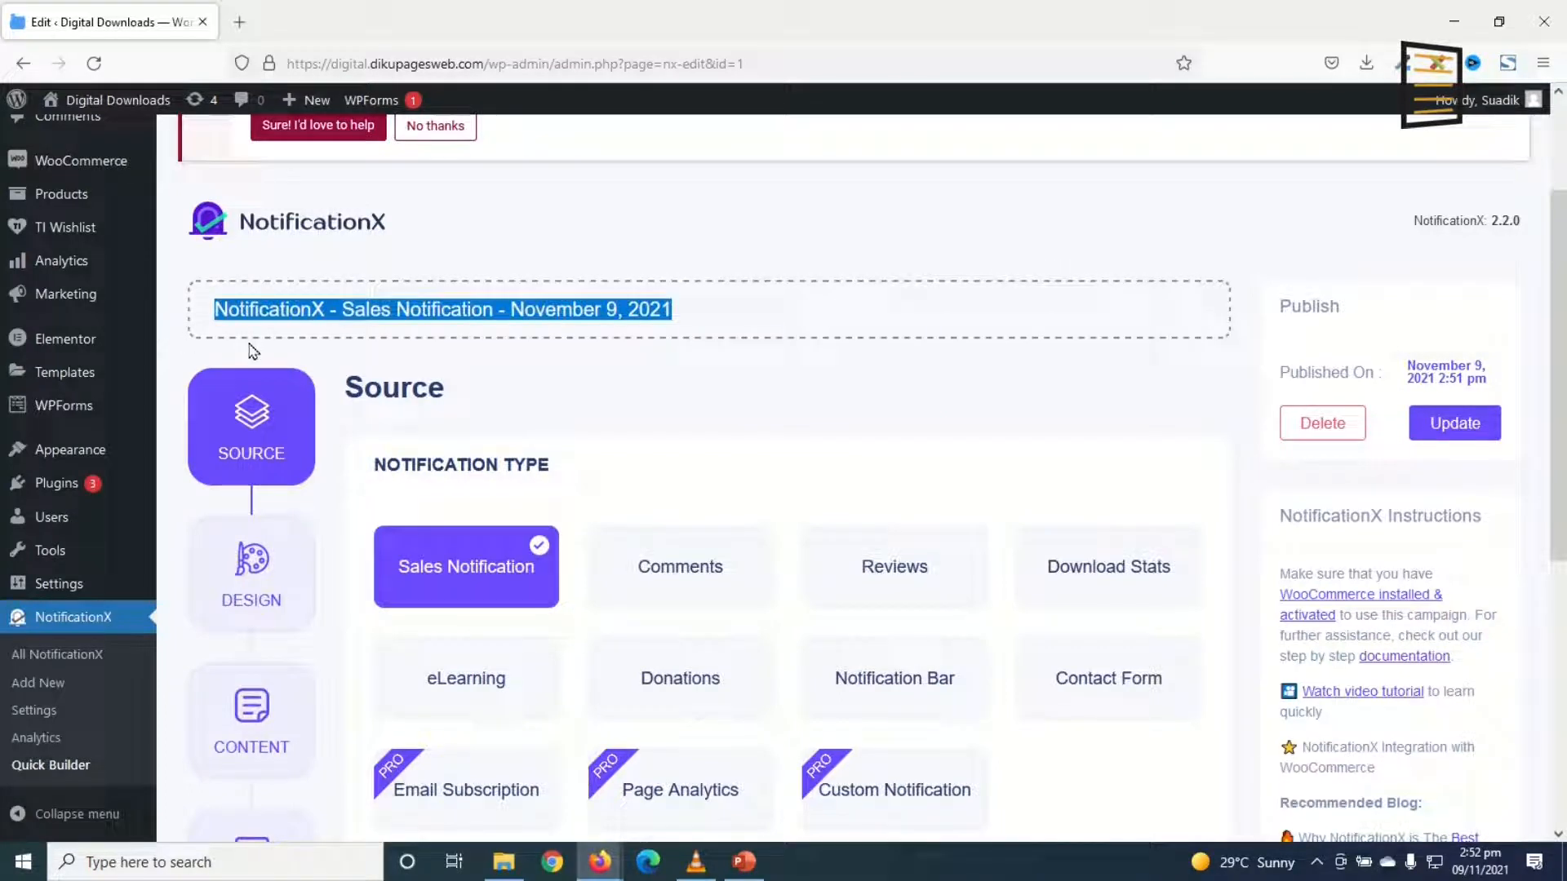
{"action": "type", "text": "eCommerce Sales Notification"}
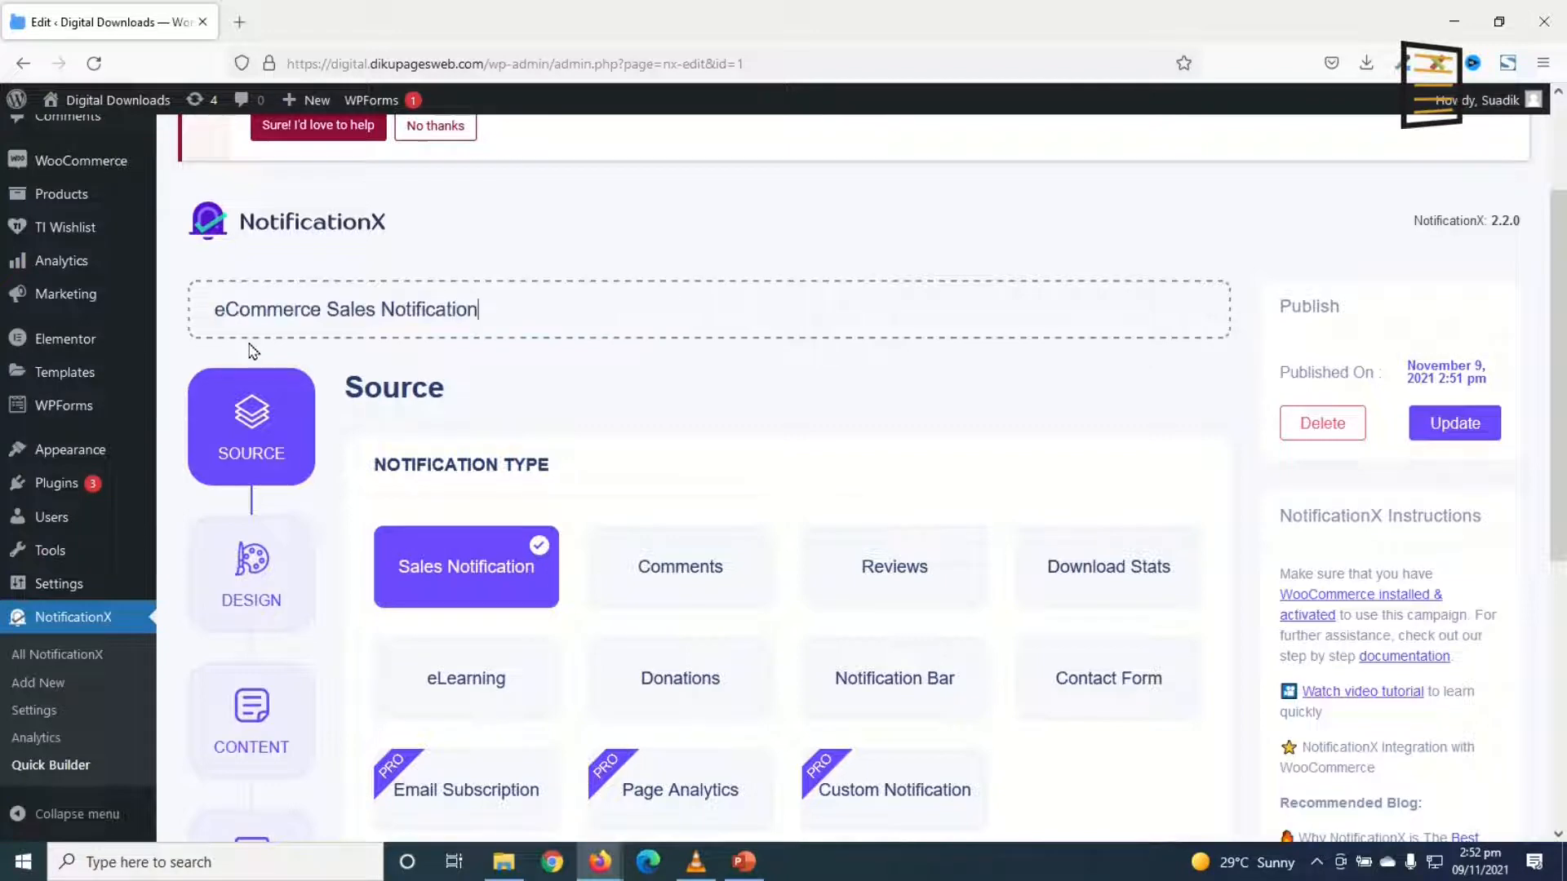
{"action": "scroll", "coordinate": [543, 488], "scroll_direction": "up", "scroll_amount": 2}
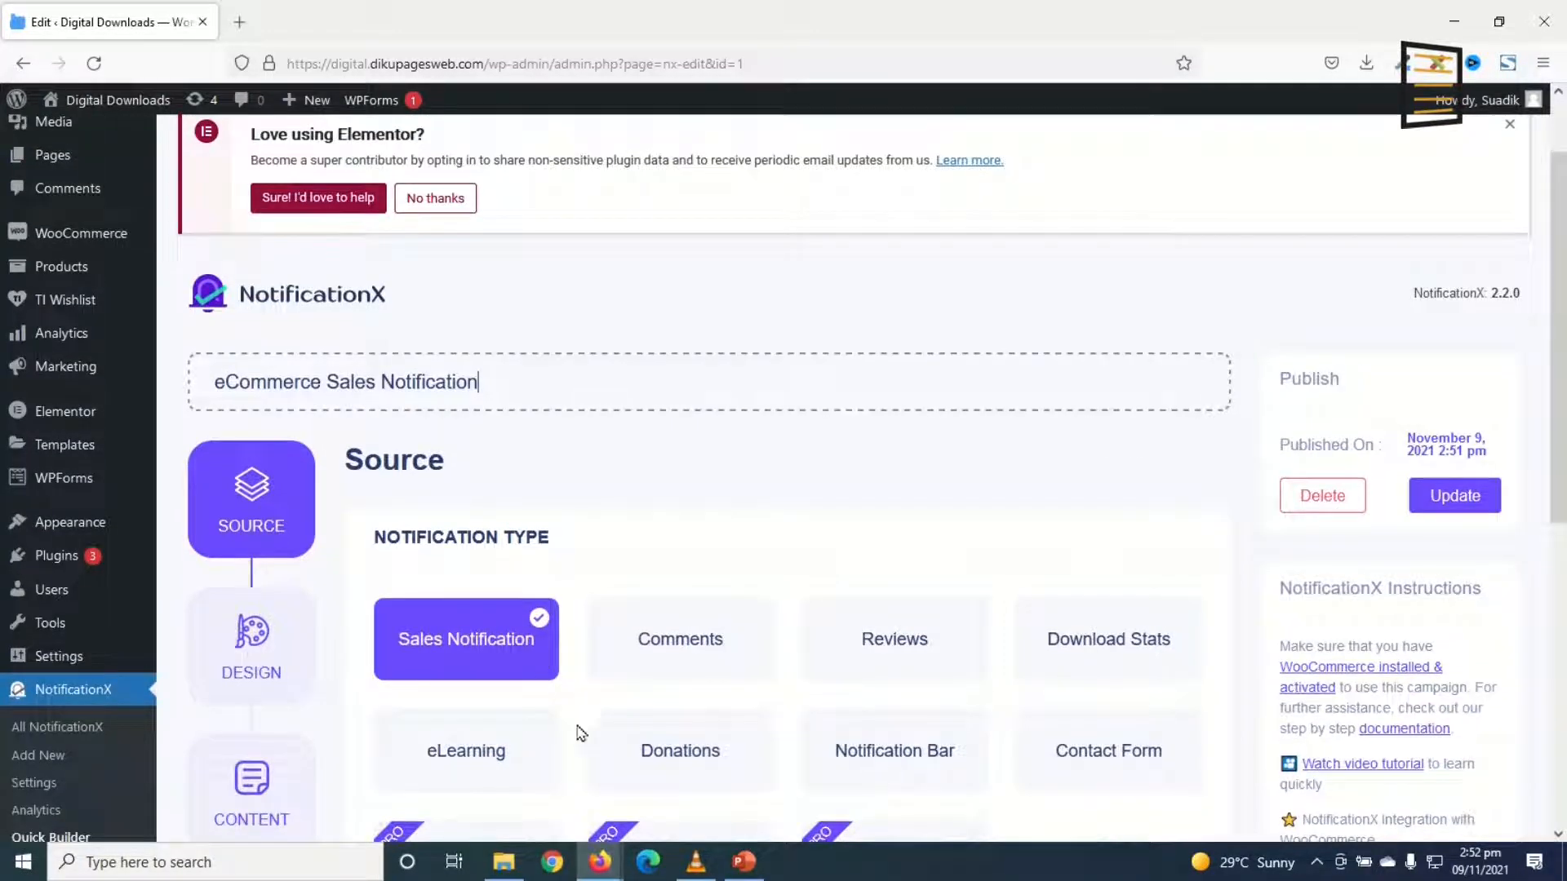
Update the published notification to save its new title.
{"action": "scroll", "coordinate": [762, 538], "scroll_direction": "up", "scroll_amount": 2}
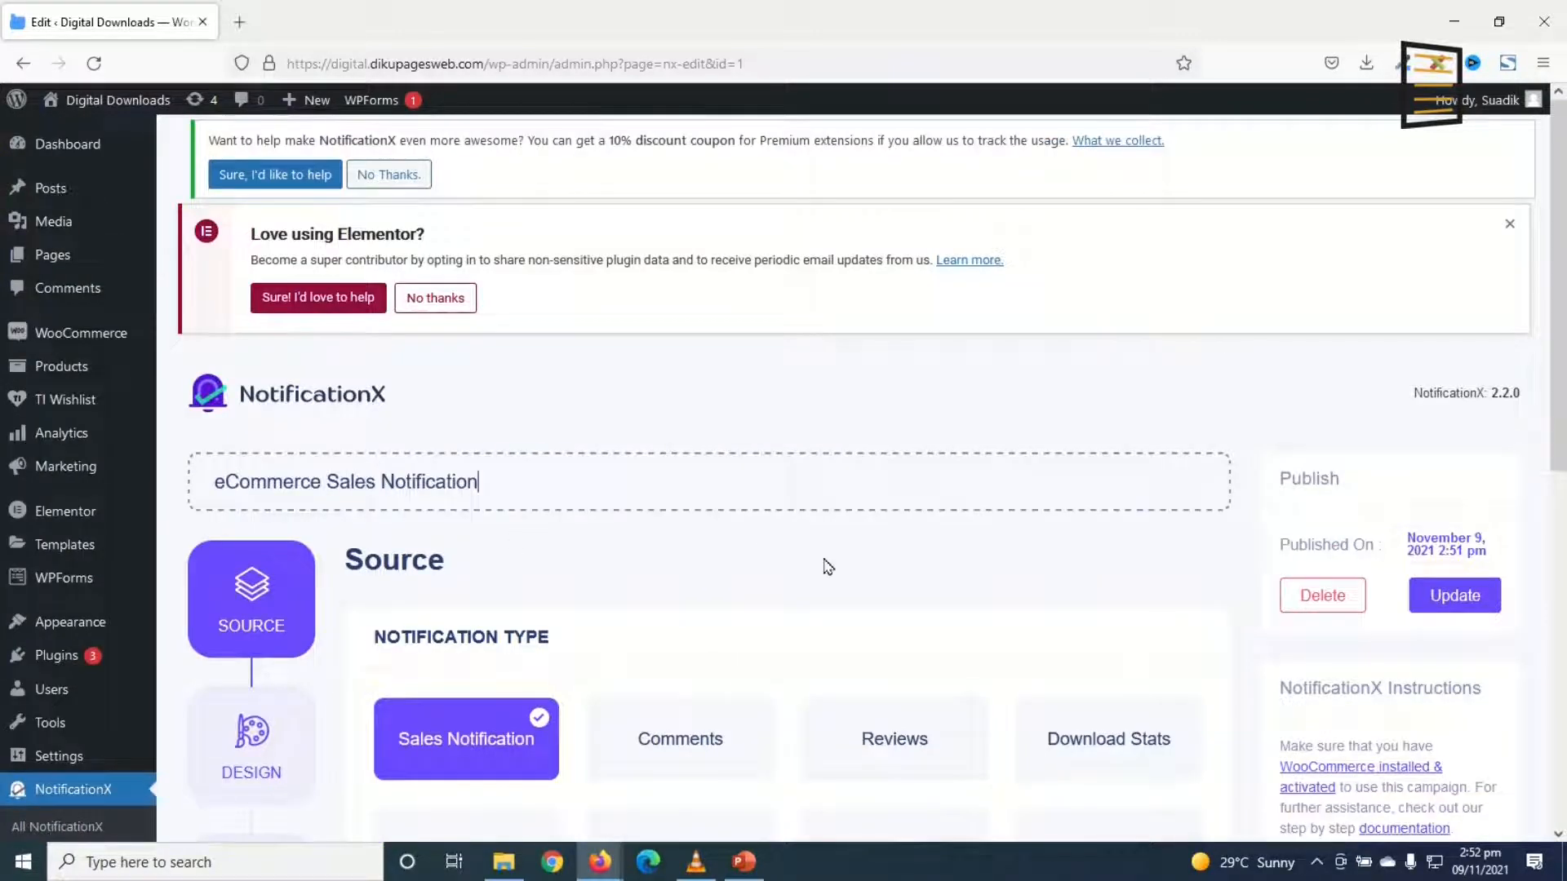
{"action": "left_click", "coordinate": [1452, 596]}
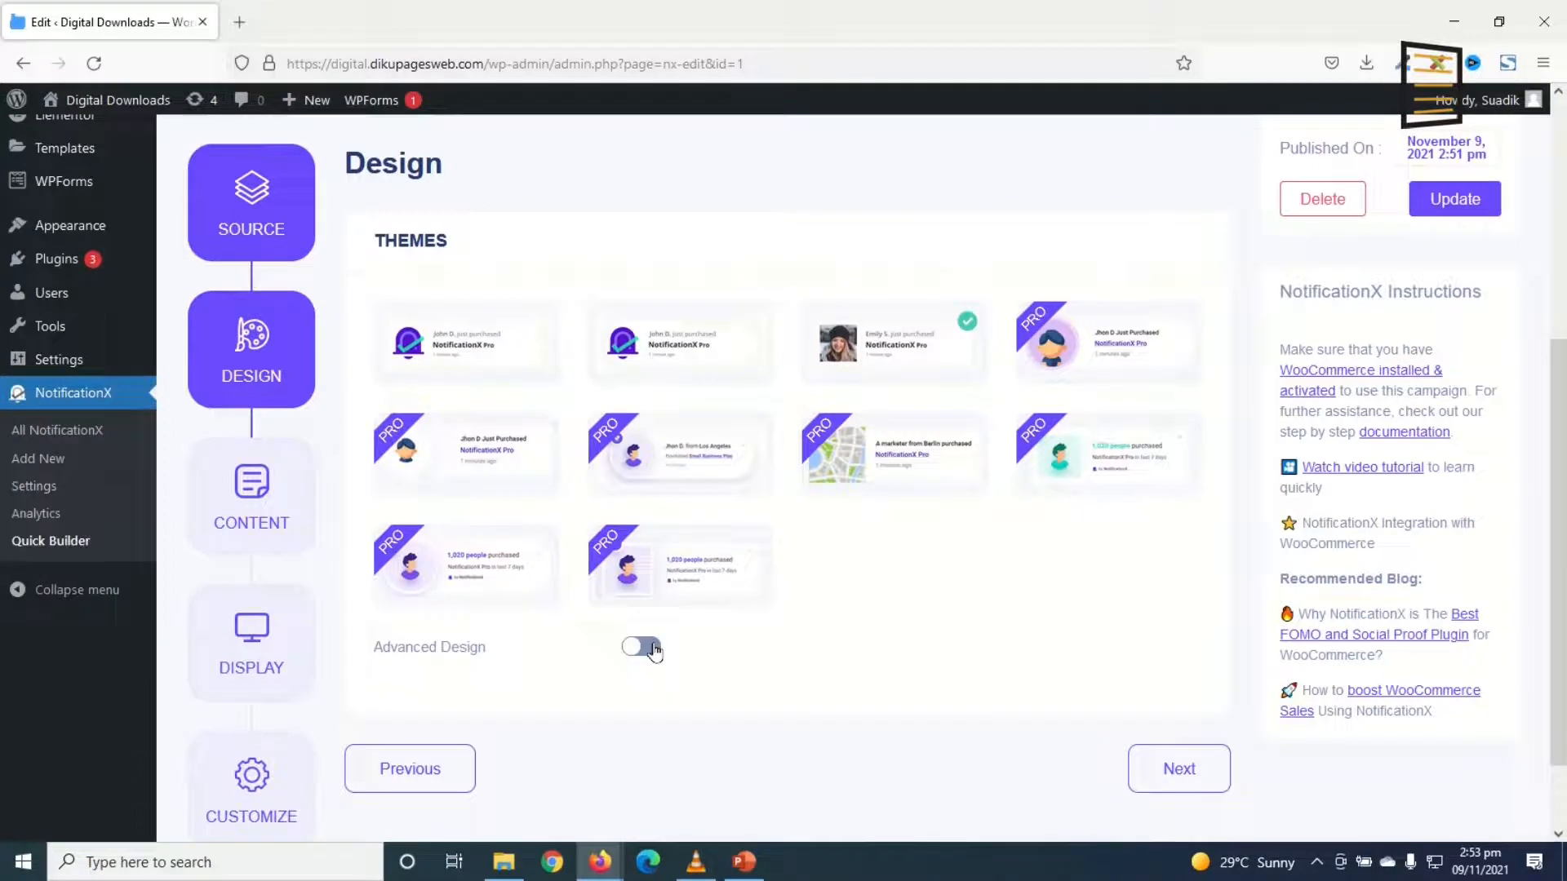
Turn on Advanced Design, review its colour, border, typography and image appearance settings, and turn it off again.
{"action": "left_click", "coordinate": [641, 647]}
{"action": "scroll", "coordinate": [650, 650], "scroll_direction": "down", "scroll_amount": 5}
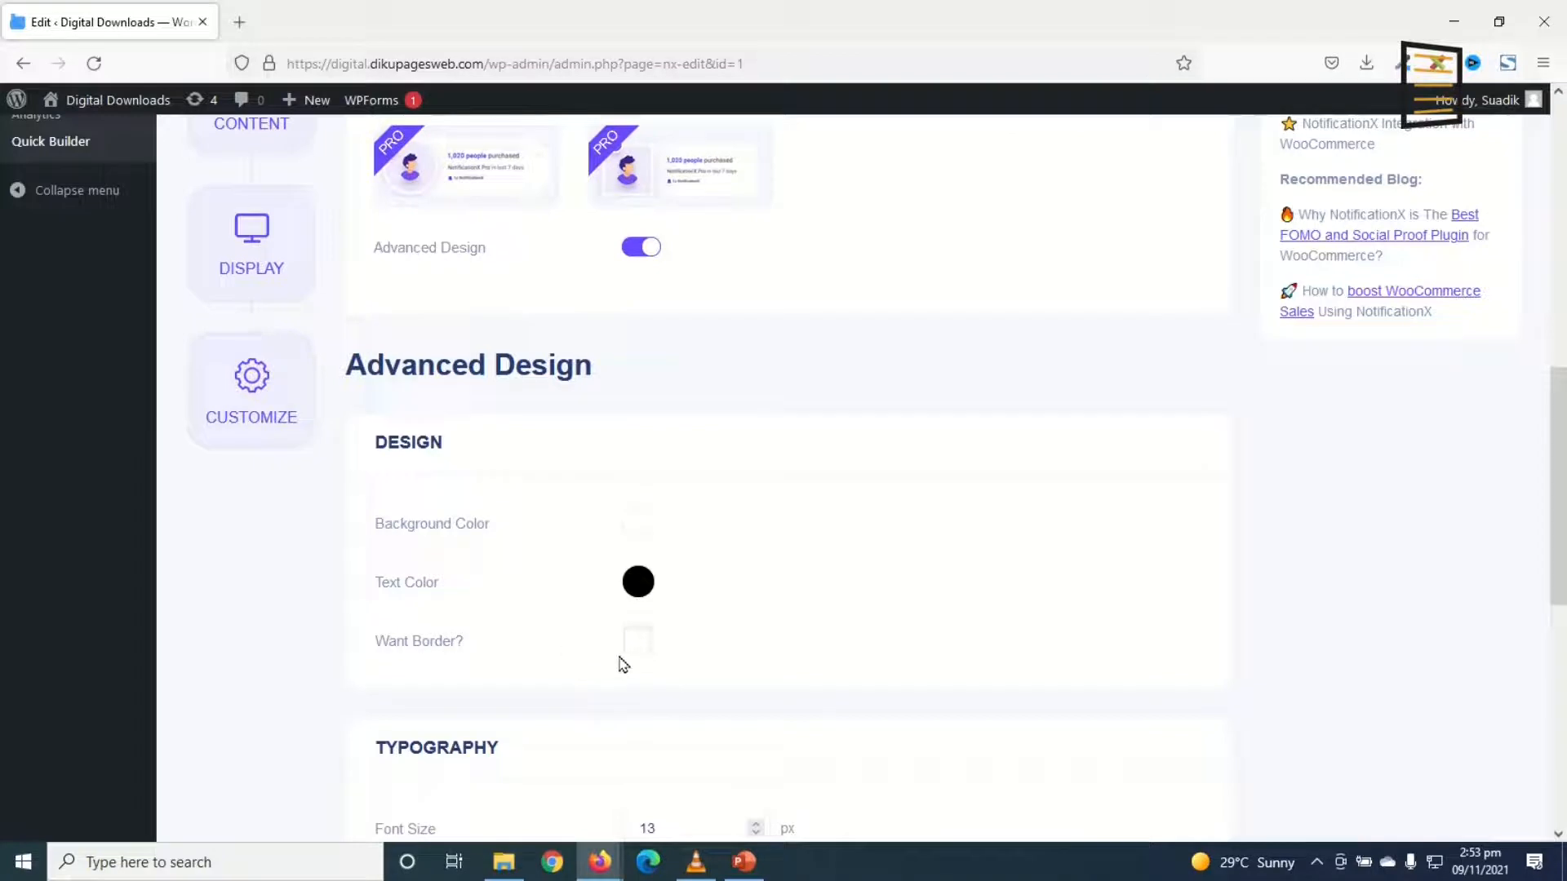
{"action": "scroll", "coordinate": [735, 653], "scroll_direction": "down", "scroll_amount": 5}
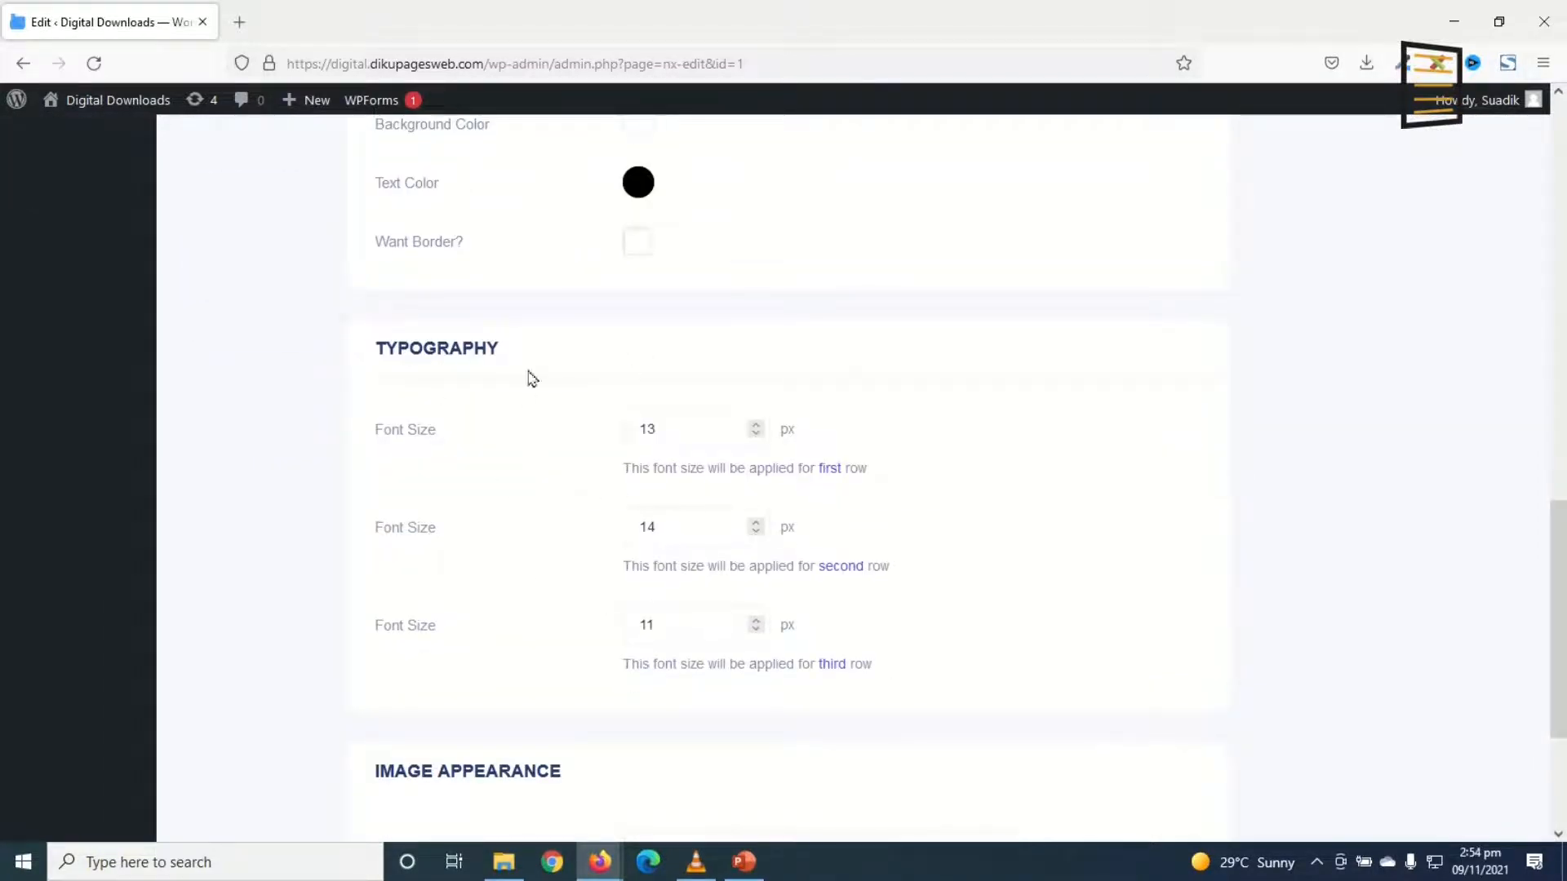
{"action": "scroll", "coordinate": [714, 602], "scroll_direction": "down", "scroll_amount": 3}
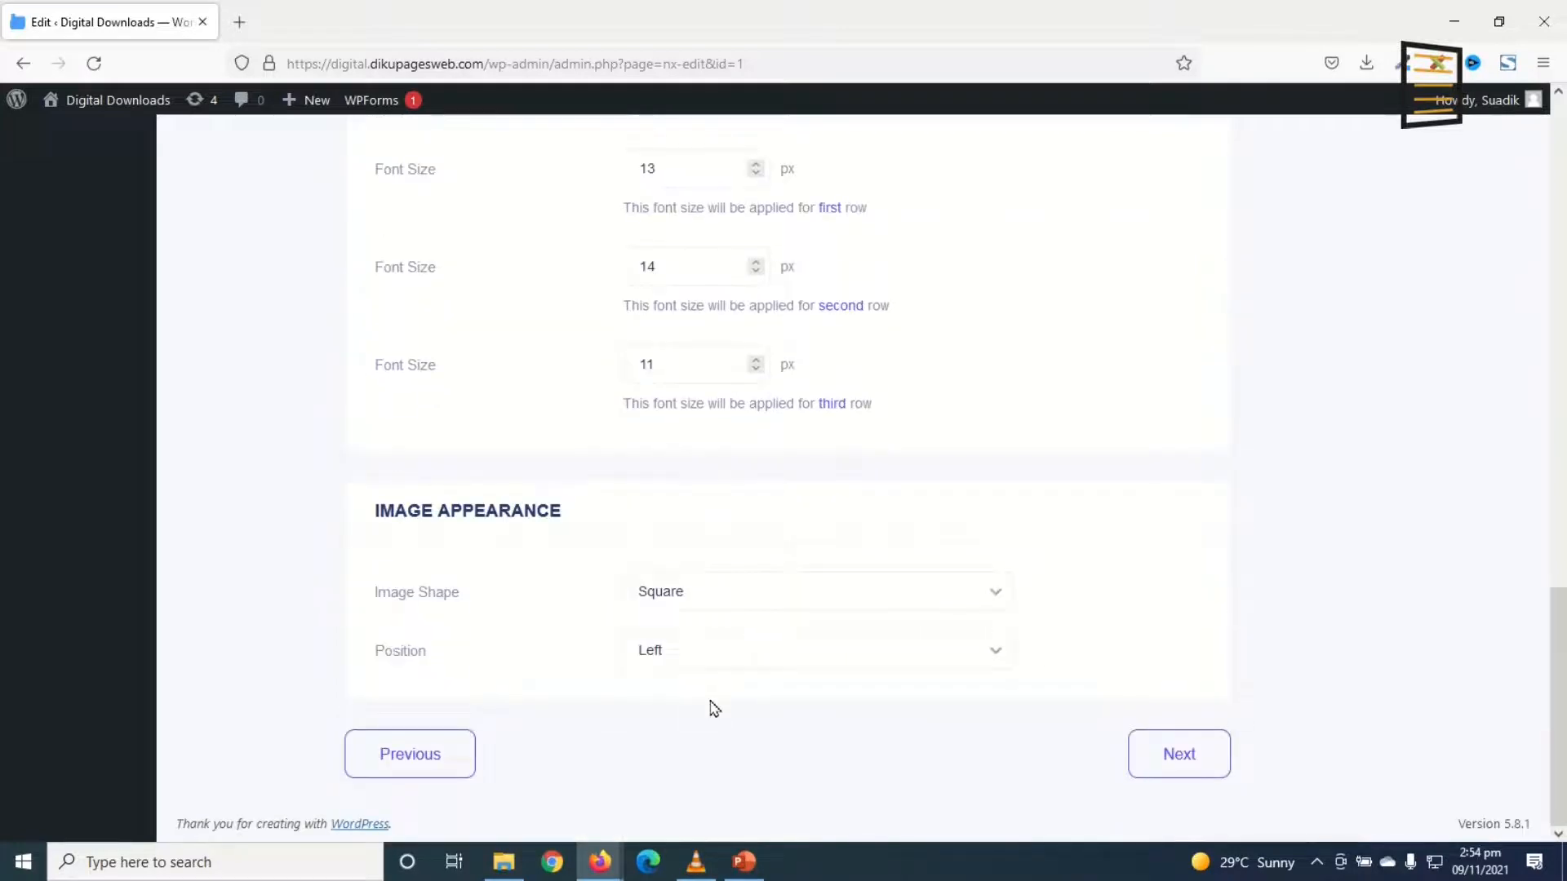
{"action": "scroll", "coordinate": [737, 722], "scroll_direction": "up", "scroll_amount": 20}
{"action": "scroll", "coordinate": [702, 553], "scroll_direction": "down", "scroll_amount": 2}
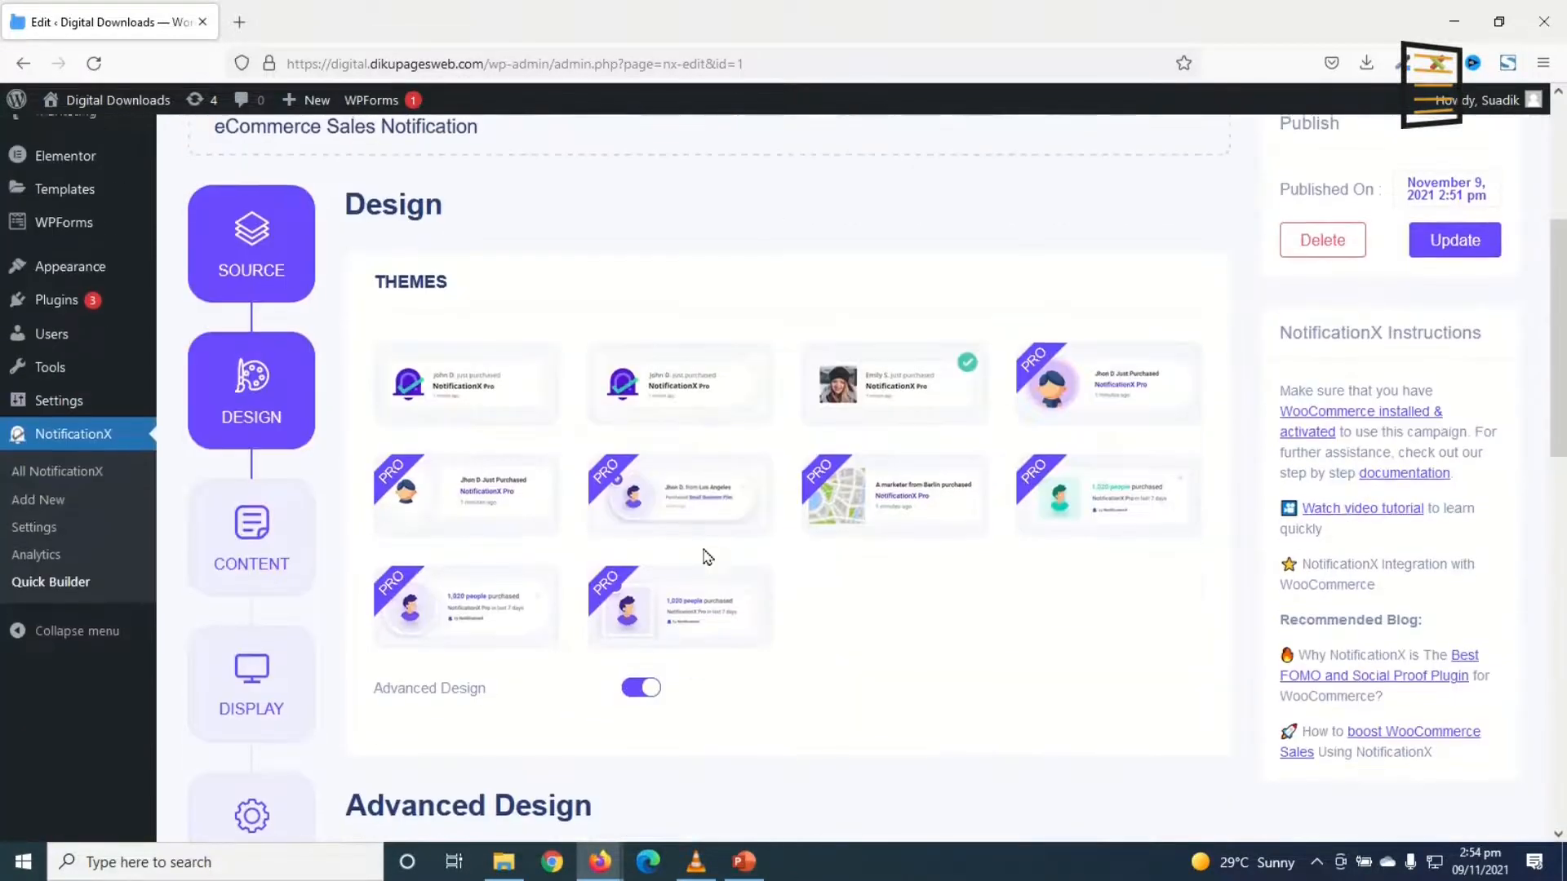
{"action": "left_click", "coordinate": [643, 687]}
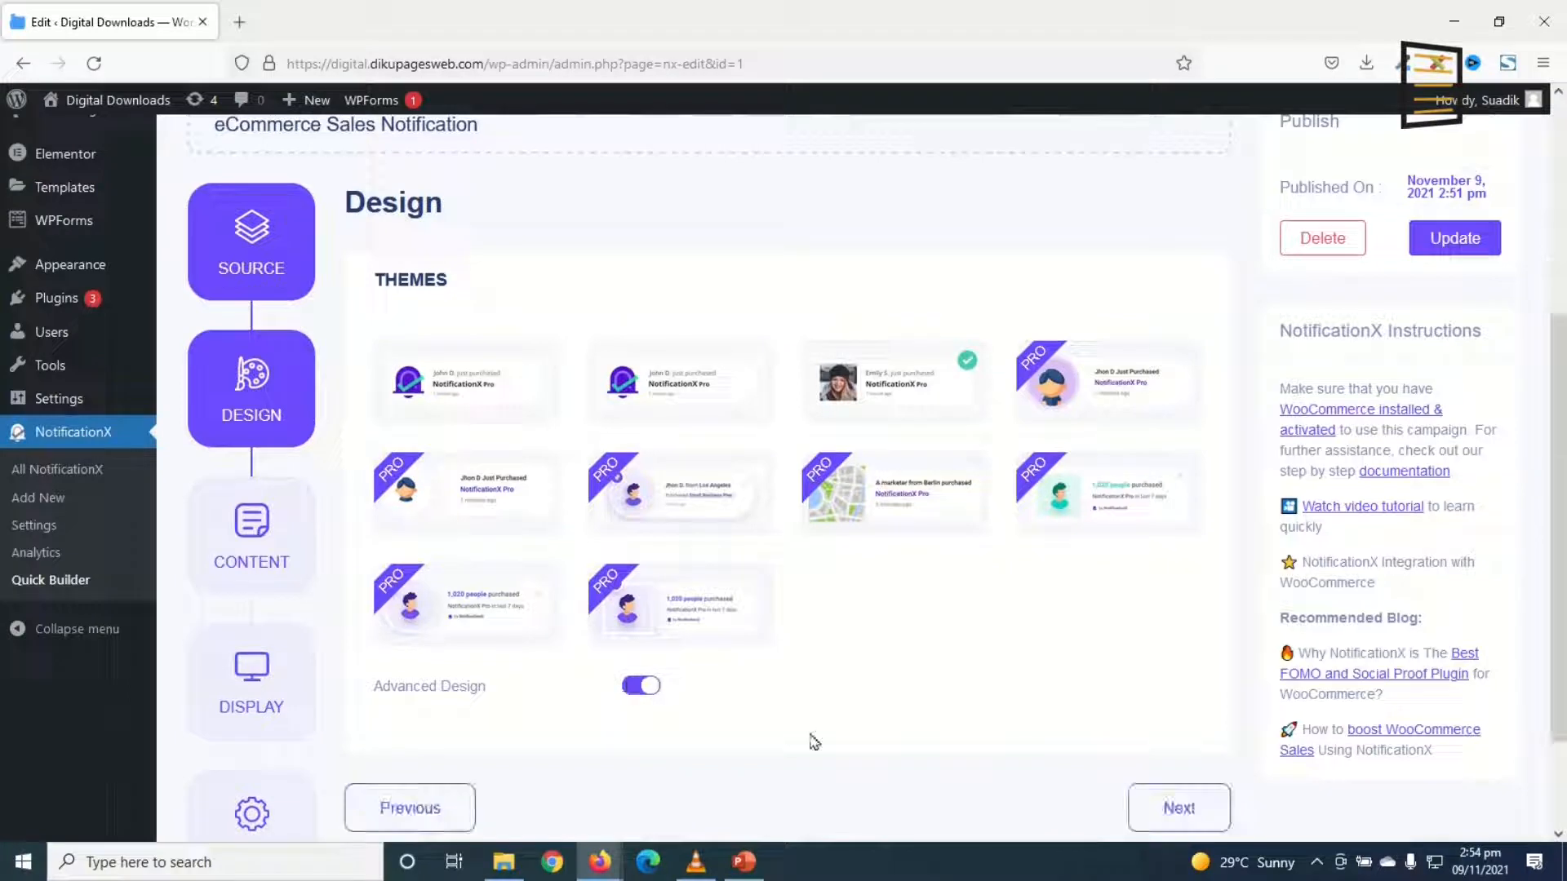
Proceed to the Content stage, try the Custom name option in the notification template, and restore Full Name.
{"action": "left_click", "coordinate": [1159, 808]}
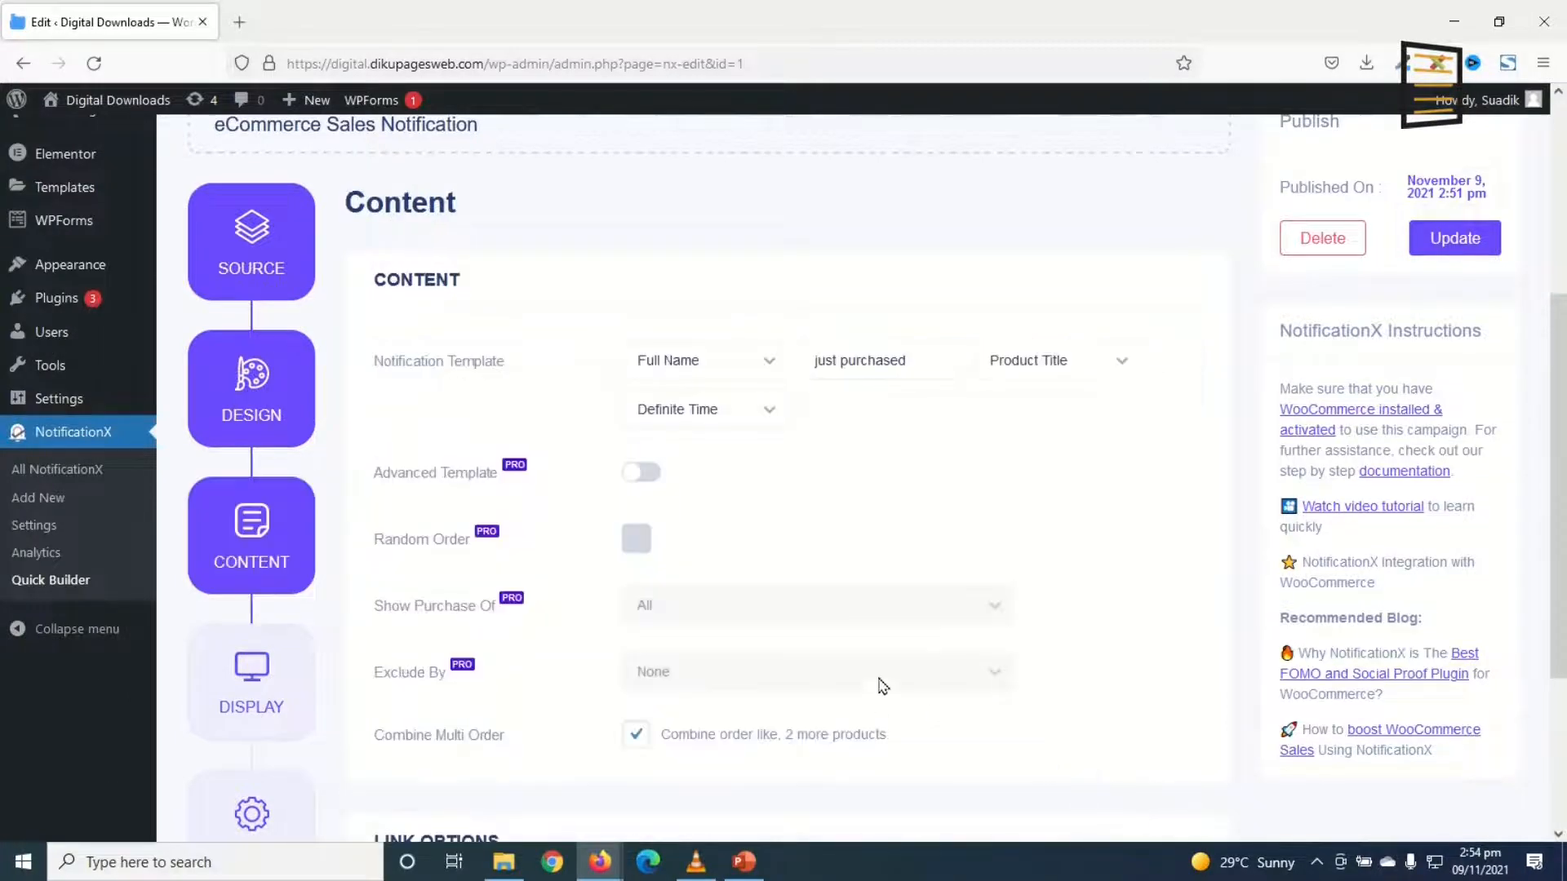
{"action": "left_click", "coordinate": [749, 375]}
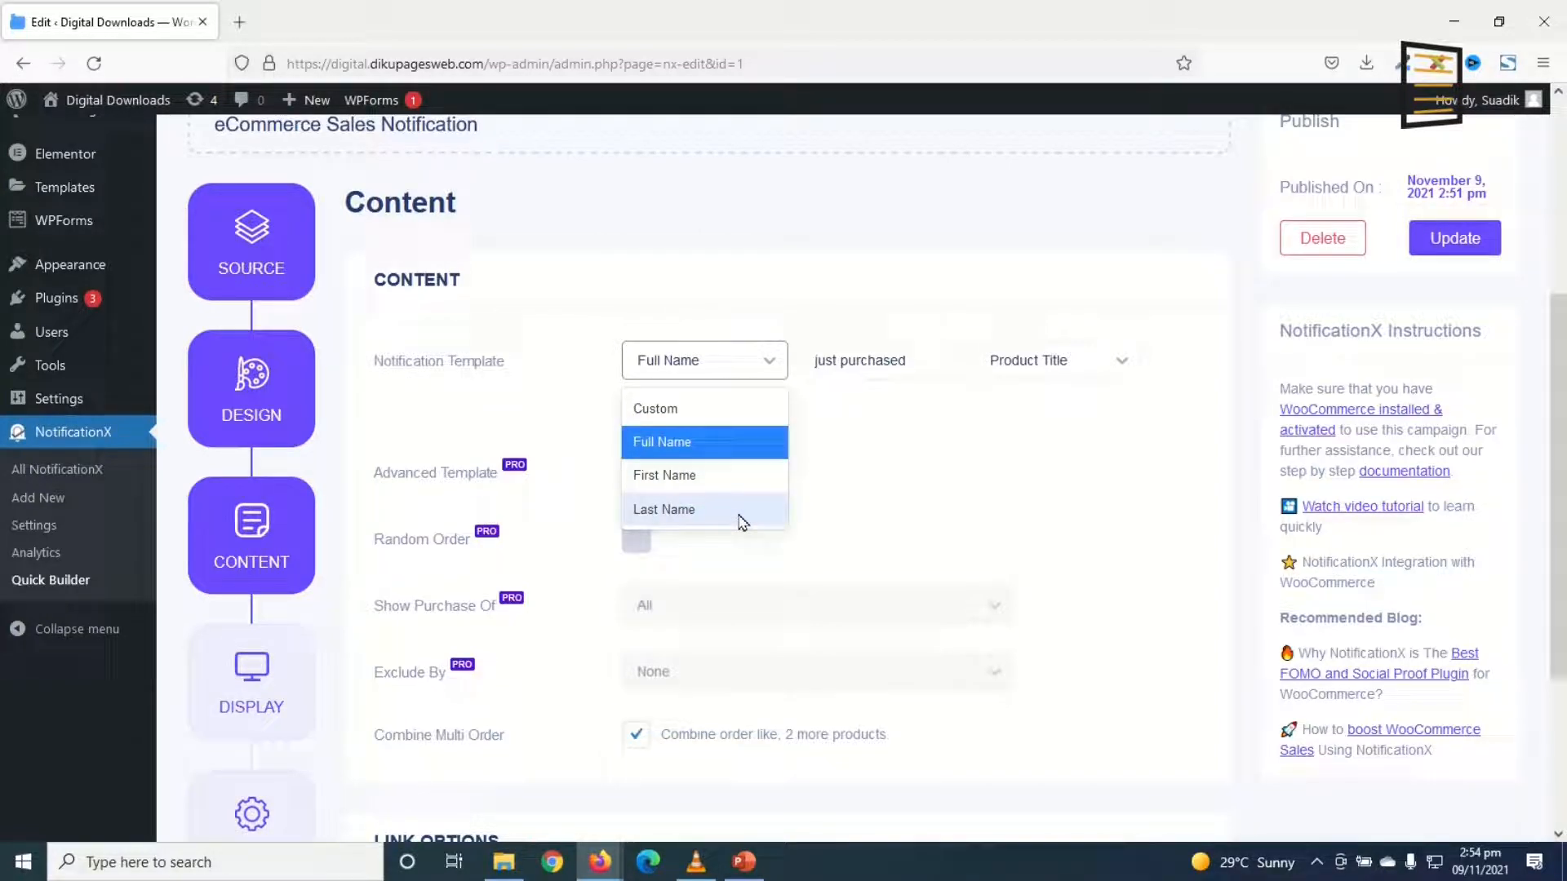
{"action": "left_click", "coordinate": [700, 411]}
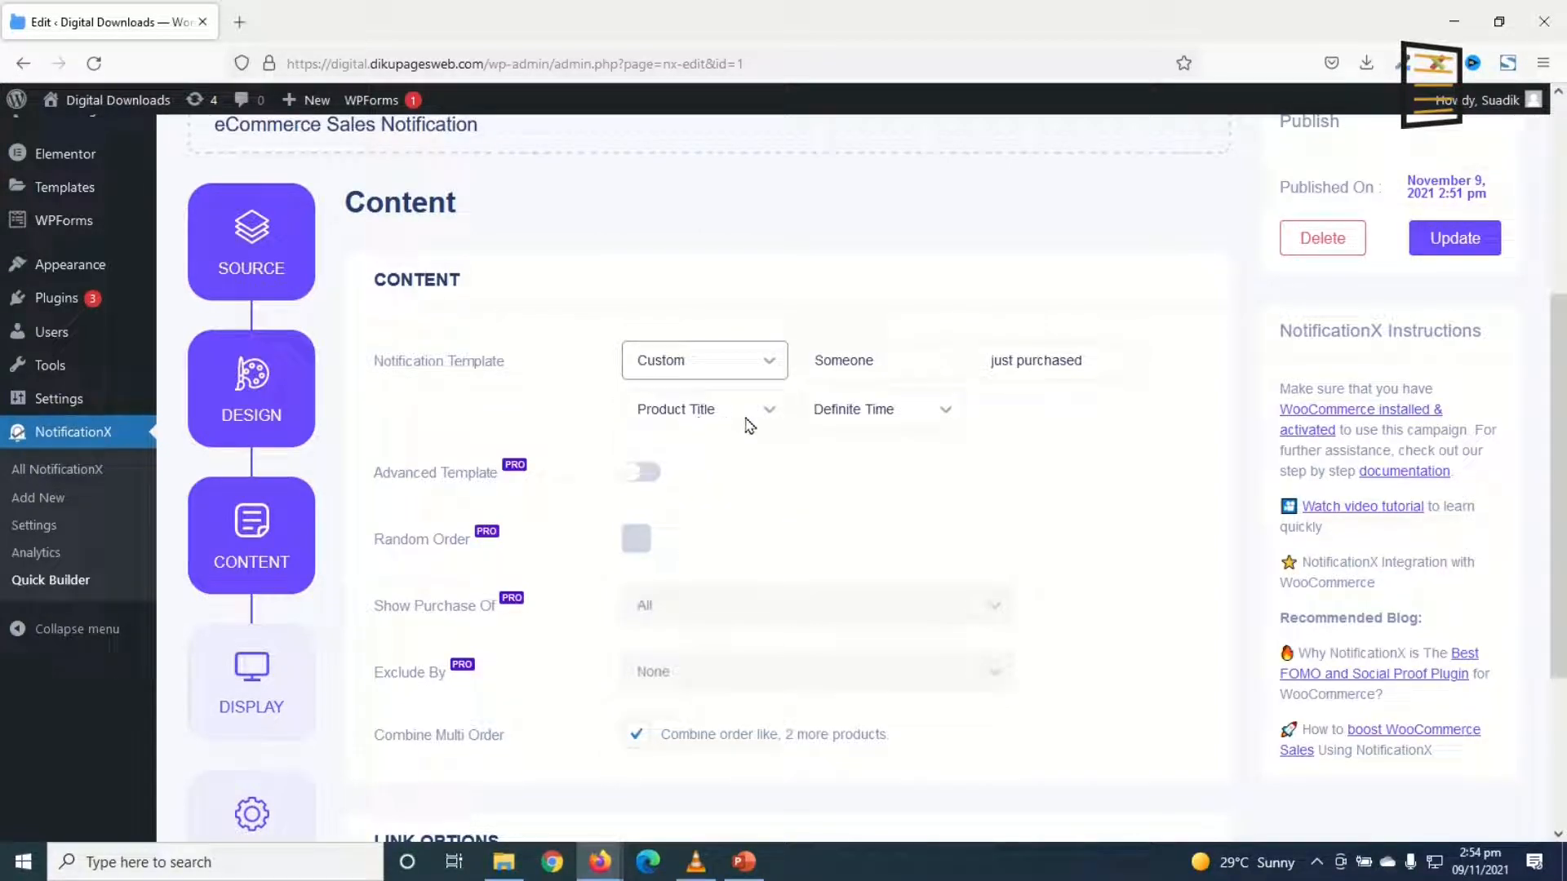
{"action": "double_click", "coordinate": [902, 366]}
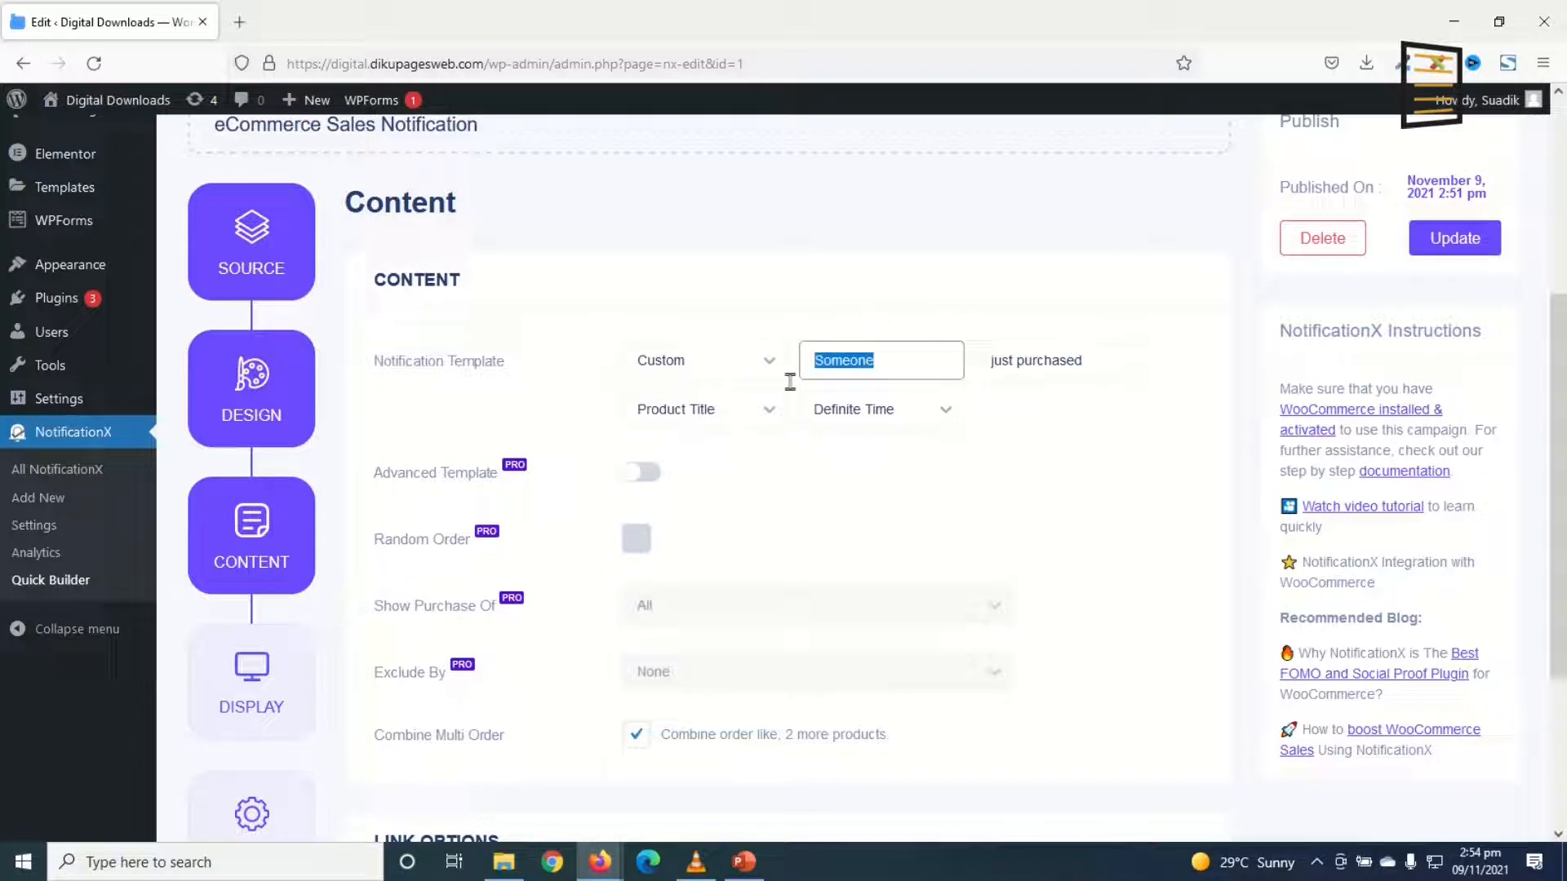
{"action": "left_click", "coordinate": [736, 371]}
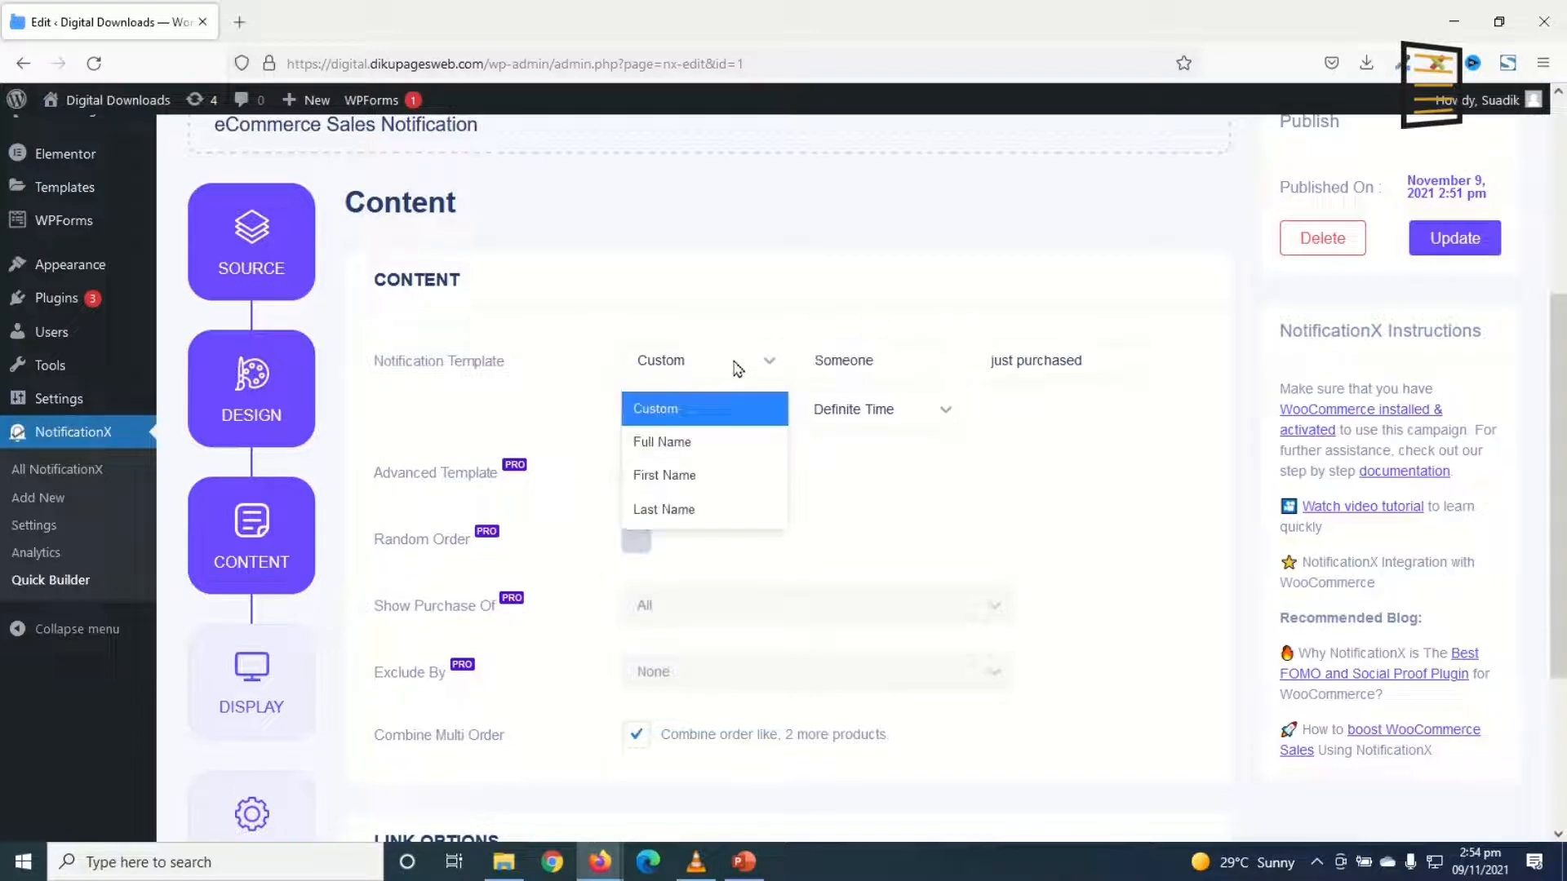
{"action": "left_click", "coordinate": [674, 455]}
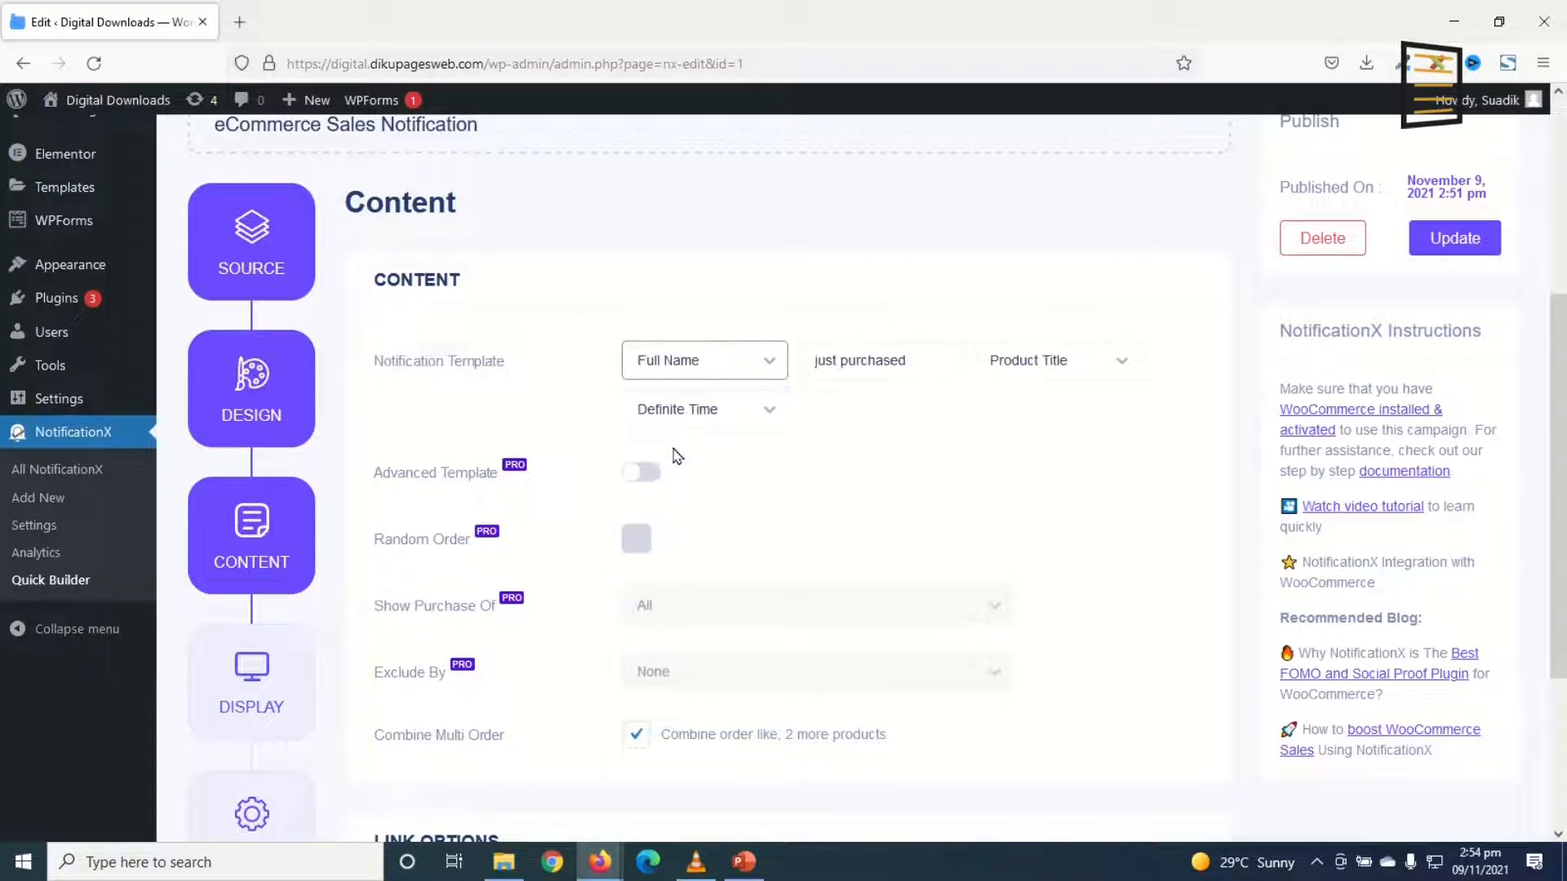
Examine the notification template's purchase text, product title and time options.
{"action": "left_click", "coordinate": [879, 368]}
{"action": "left_click_drag", "start_coordinate": [880, 368], "coordinate": [775, 375]}
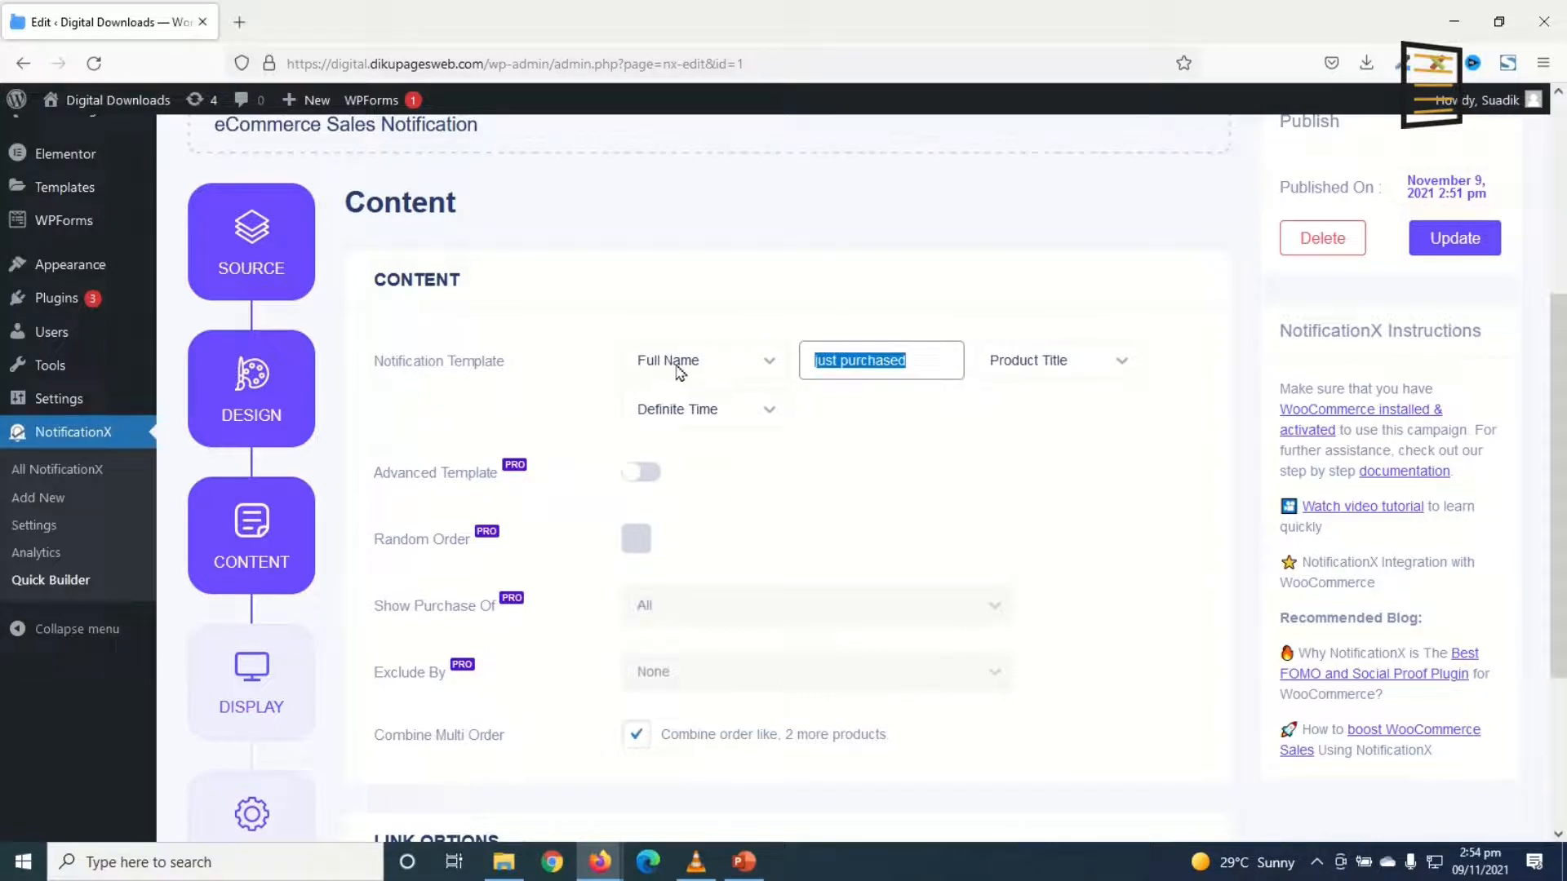
{"action": "left_click", "coordinate": [1057, 368]}
{"action": "left_click", "coordinate": [1057, 367]}
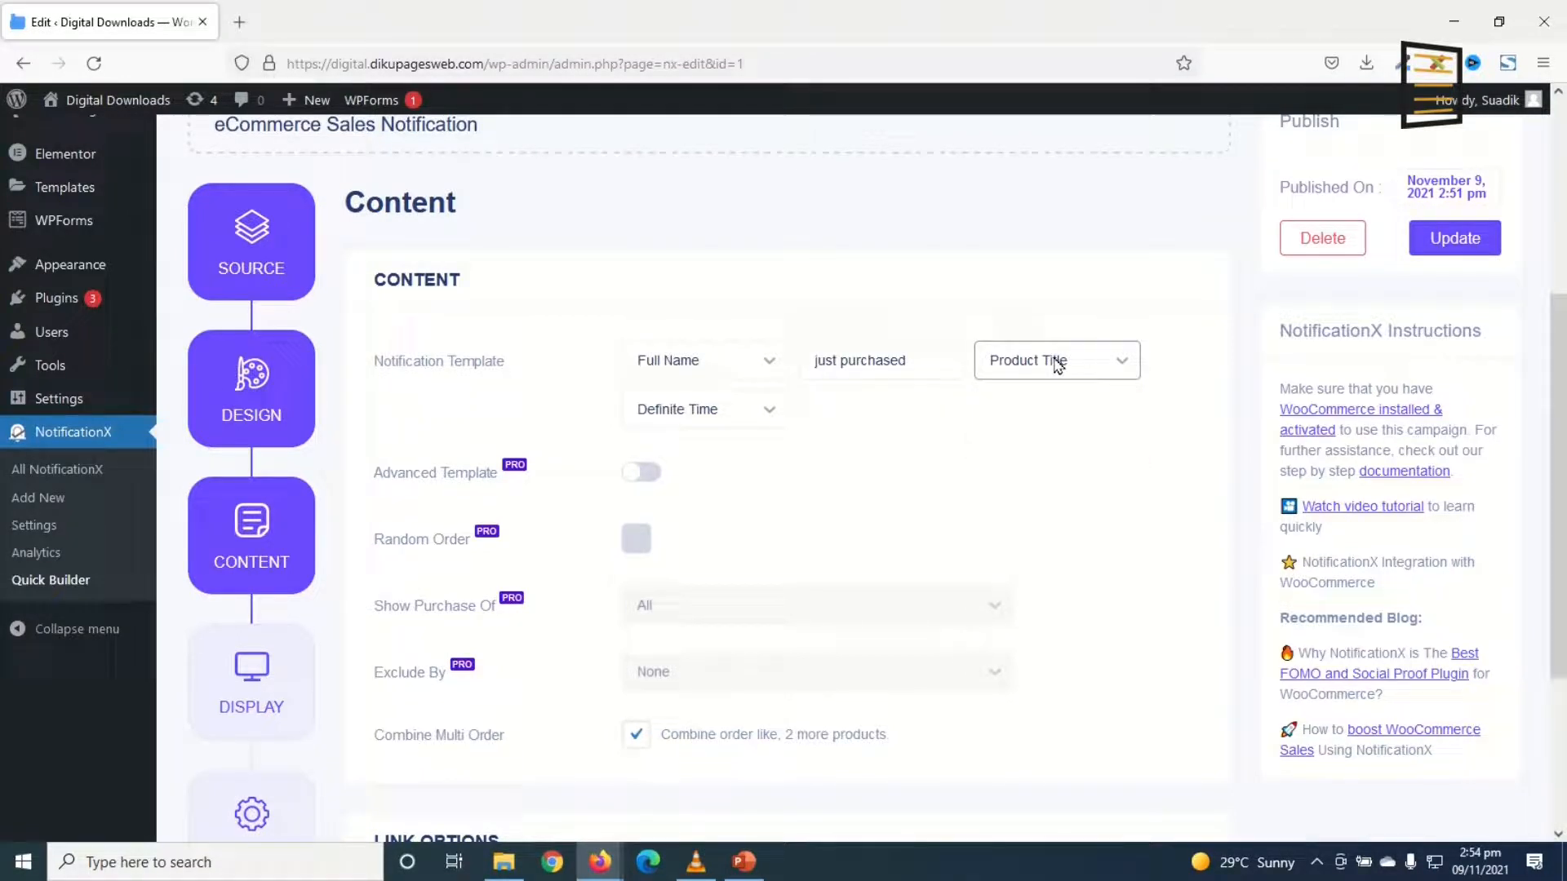
{"action": "left_click", "coordinate": [706, 416]}
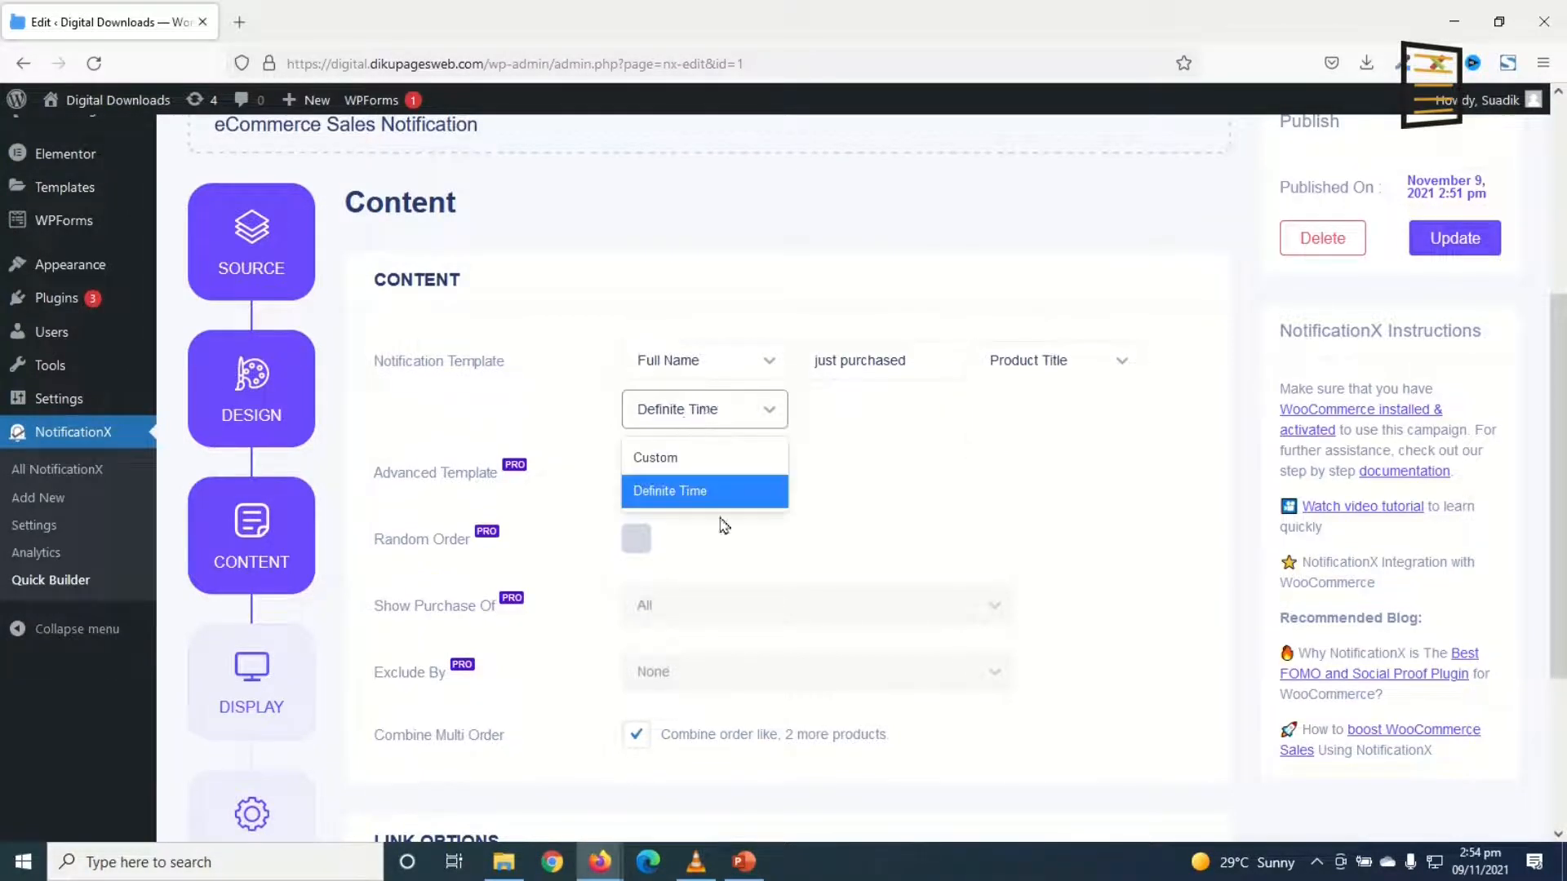
{"action": "left_click", "coordinate": [728, 410]}
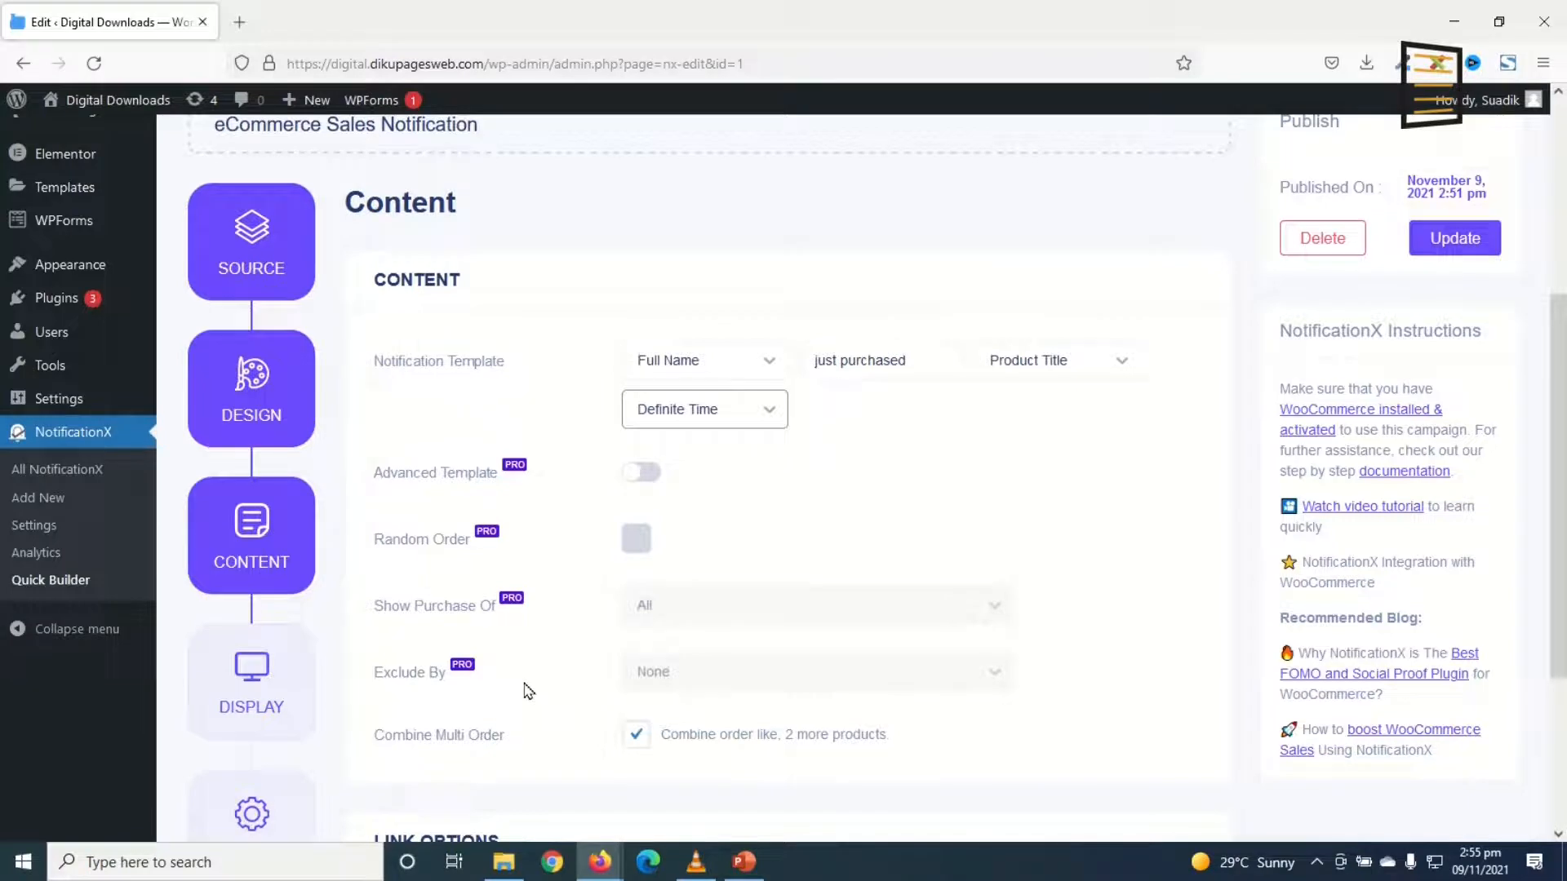
Advance through the Display stage to the Customize stage without changing settings, and update the notification.
{"action": "scroll", "coordinate": [930, 722], "scroll_direction": "down", "scroll_amount": 3}
{"action": "left_click", "coordinate": [1175, 751]}
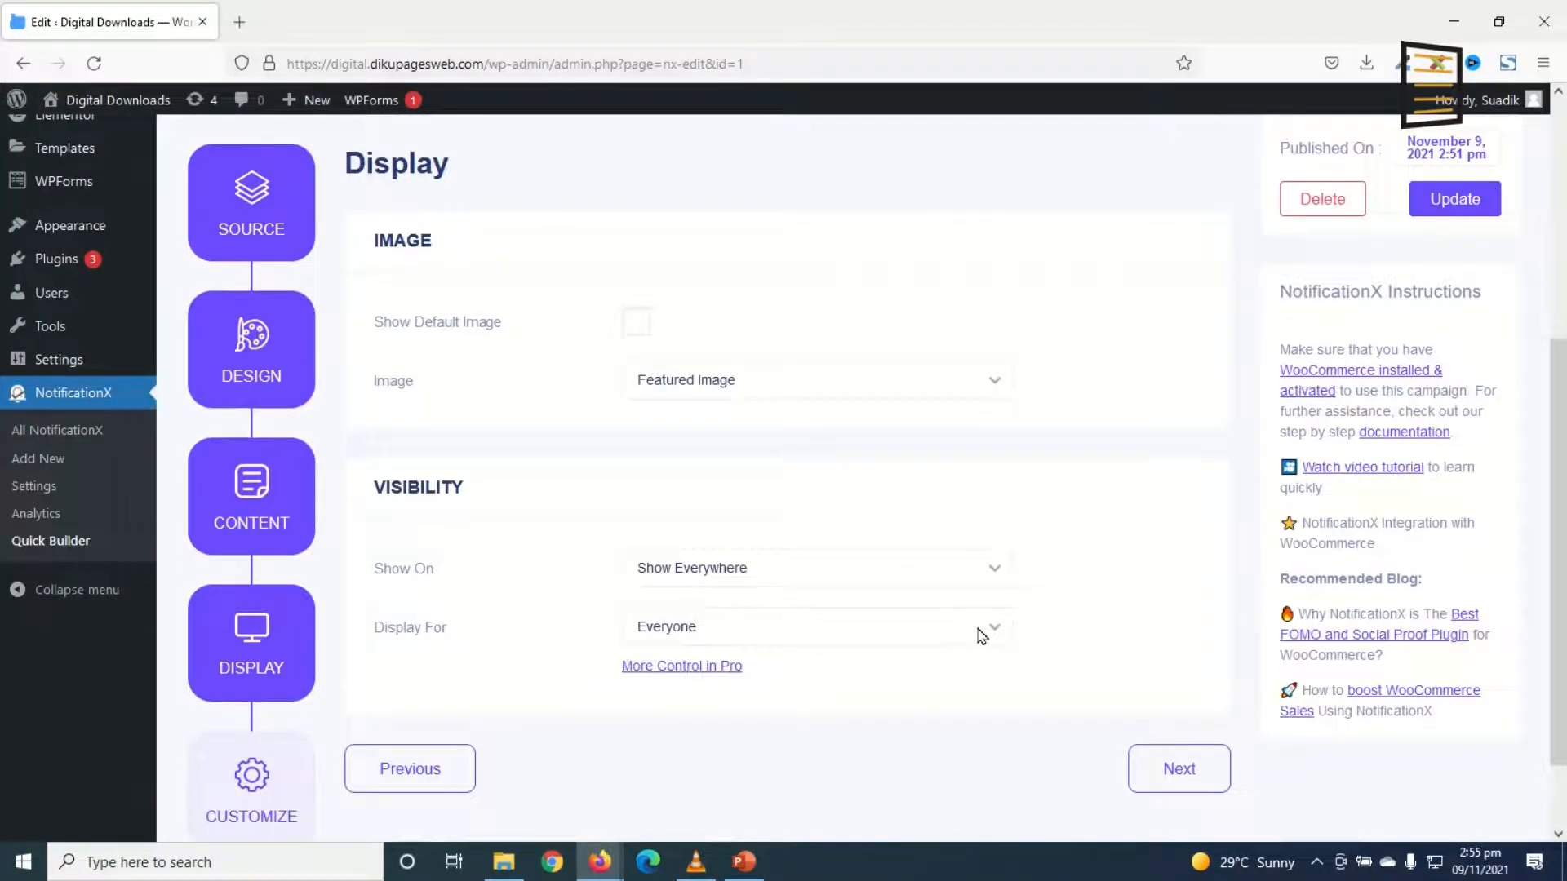
{"action": "scroll", "coordinate": [982, 816], "scroll_direction": "down", "scroll_amount": 1}
{"action": "left_click", "coordinate": [1172, 674]}
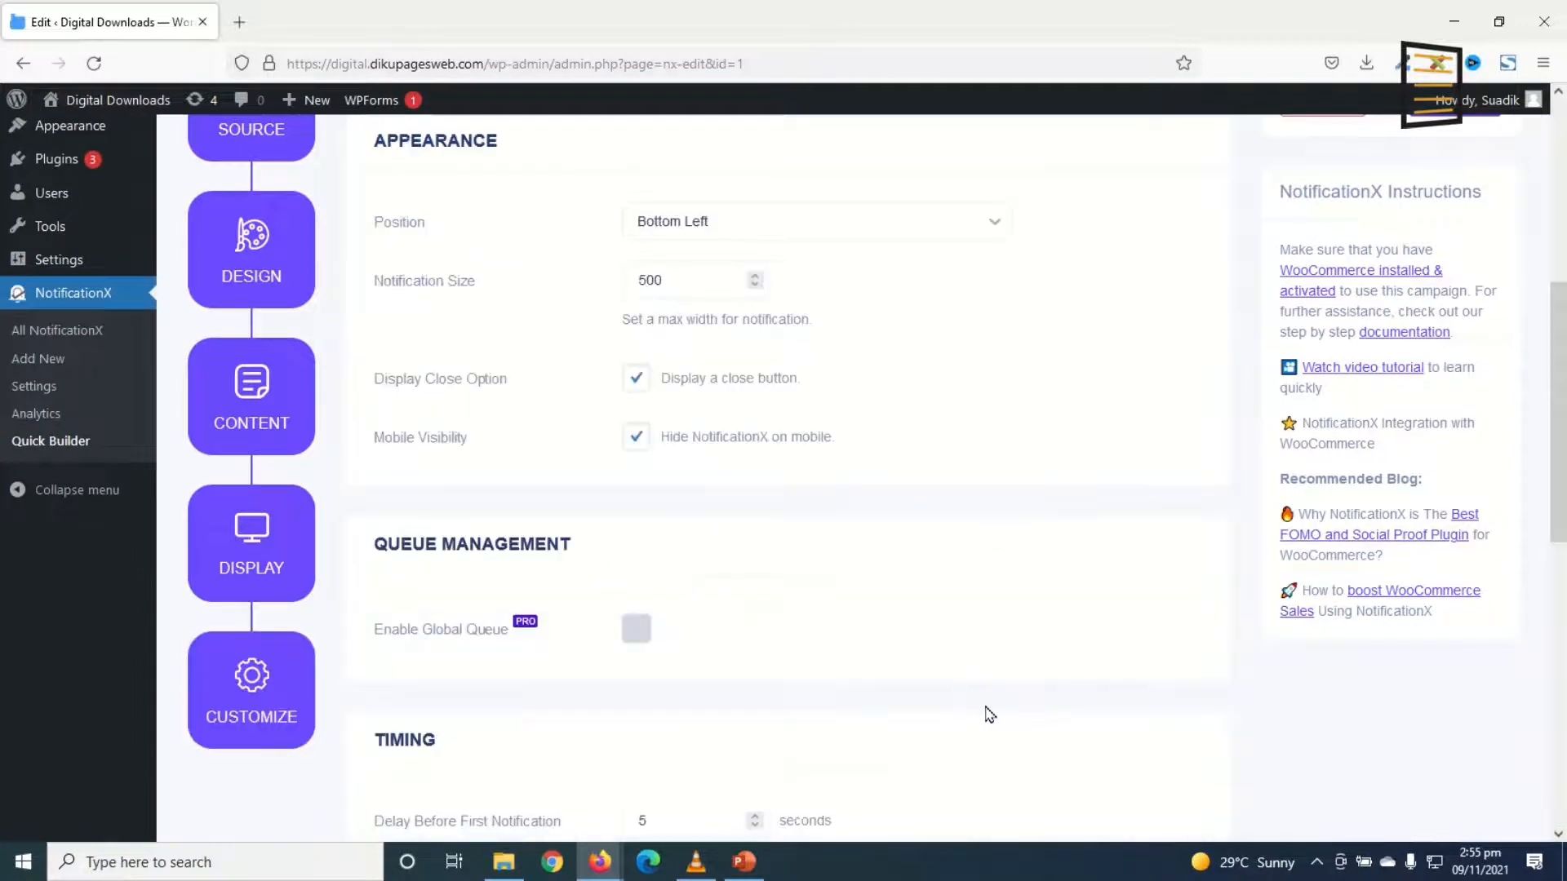
{"action": "scroll", "coordinate": [883, 372], "scroll_direction": "up", "scroll_amount": 2}
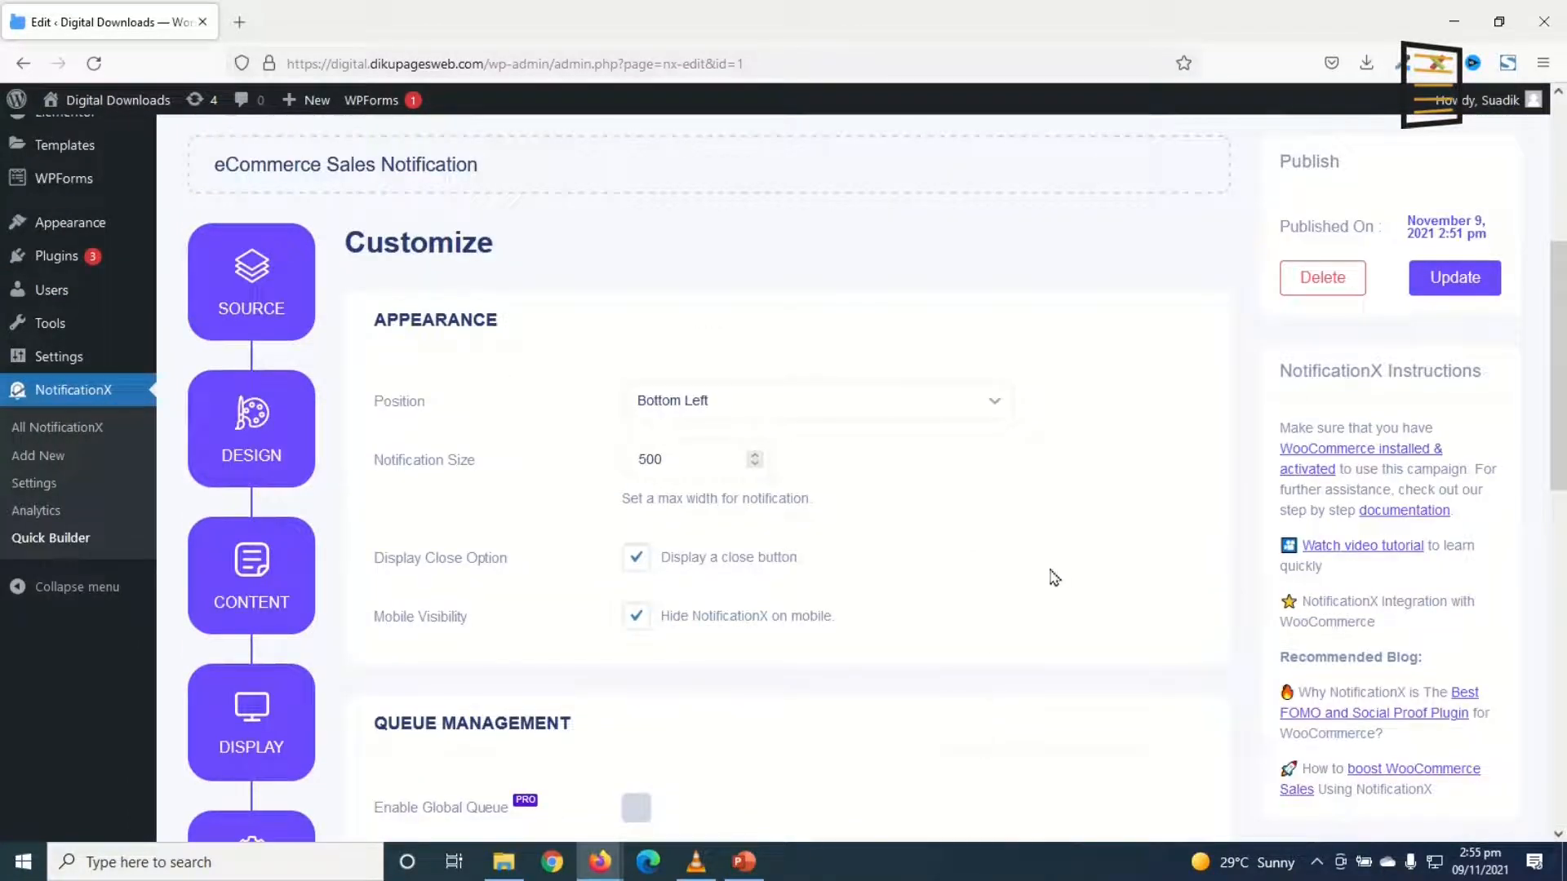
{"action": "left_click", "coordinate": [1456, 279]}
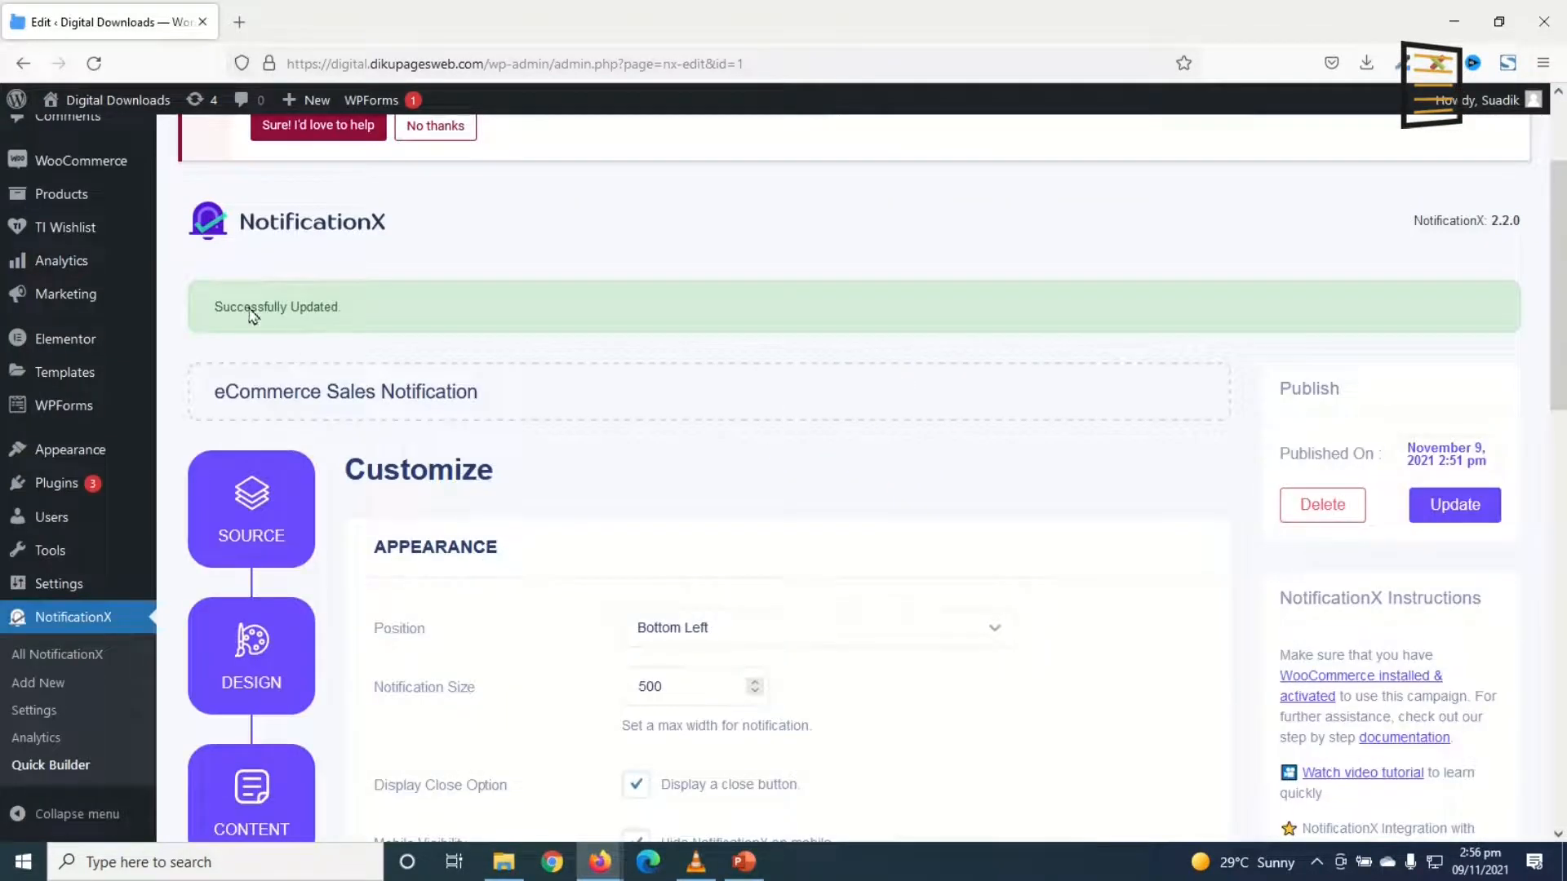
Open the live site in a new tab and check the sales notification popup on the Dropshipping Template product page.
{"action": "mouse_move", "coordinate": [124, 107]}
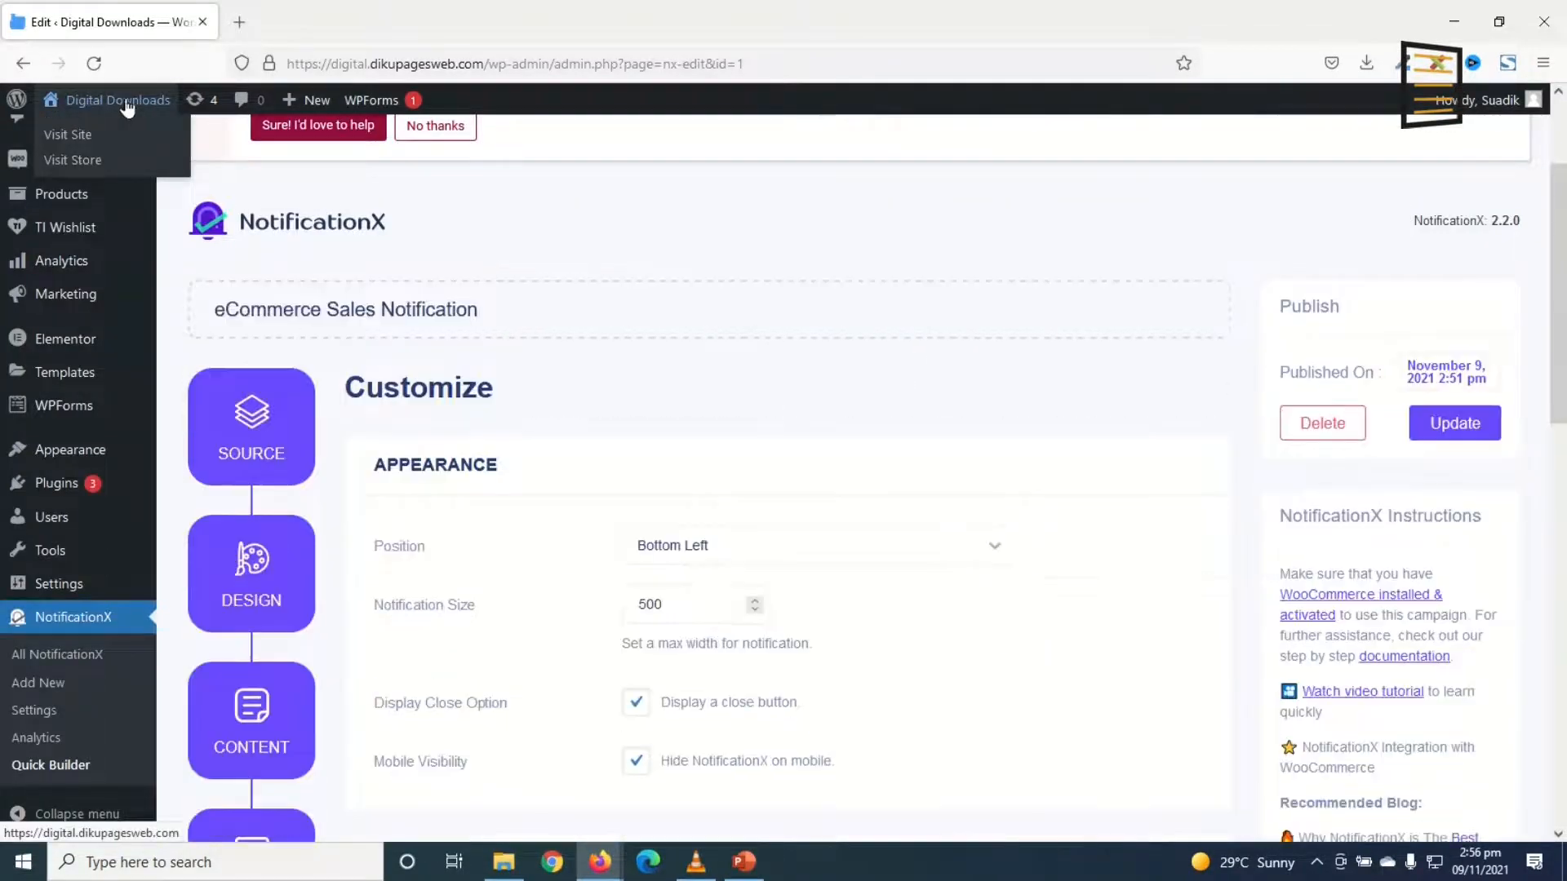
{"action": "middle_click", "coordinate": [124, 107]}
{"action": "left_click", "coordinate": [296, 23]}
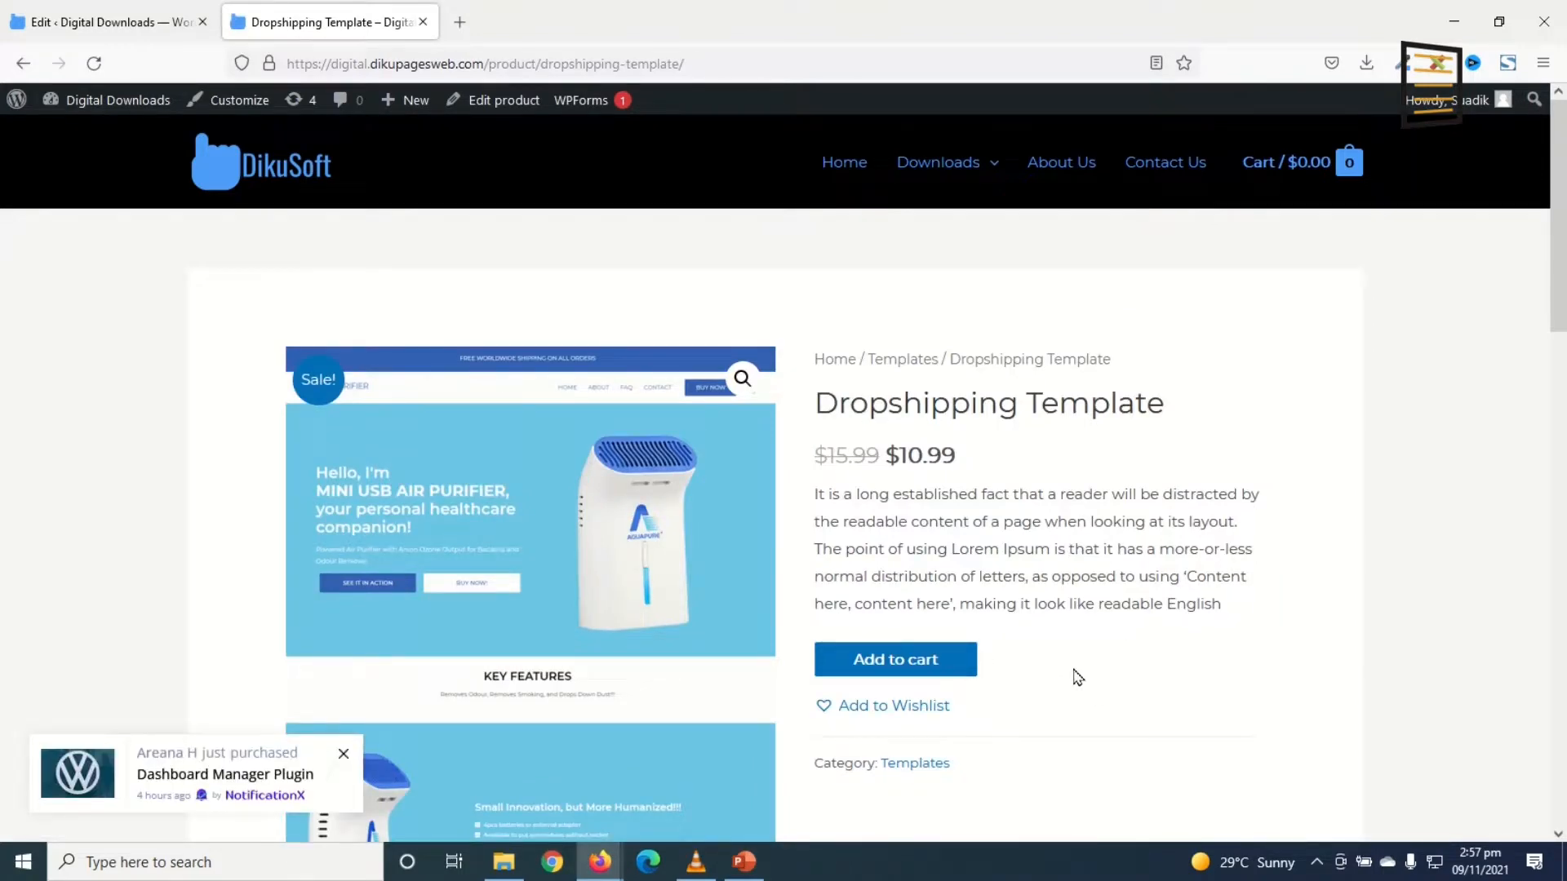
{"action": "scroll", "coordinate": [1082, 677], "scroll_direction": "down", "scroll_amount": 8}
{"action": "scroll", "coordinate": [1083, 676], "scroll_direction": "up", "scroll_amount": 8}
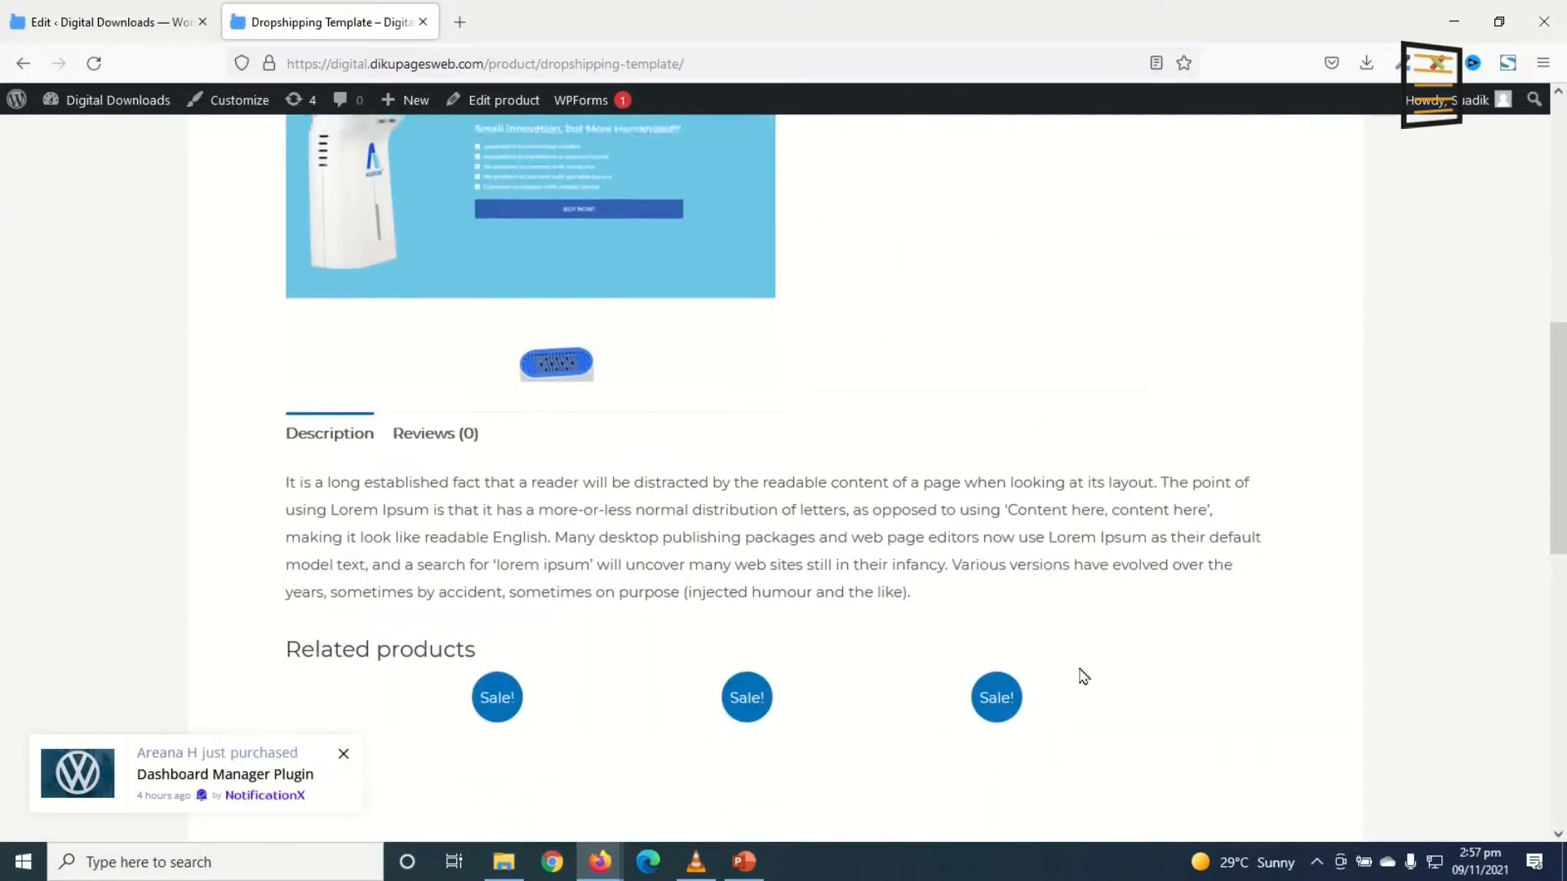
{"action": "scroll", "coordinate": [1083, 677], "scroll_direction": "down", "scroll_amount": 10}
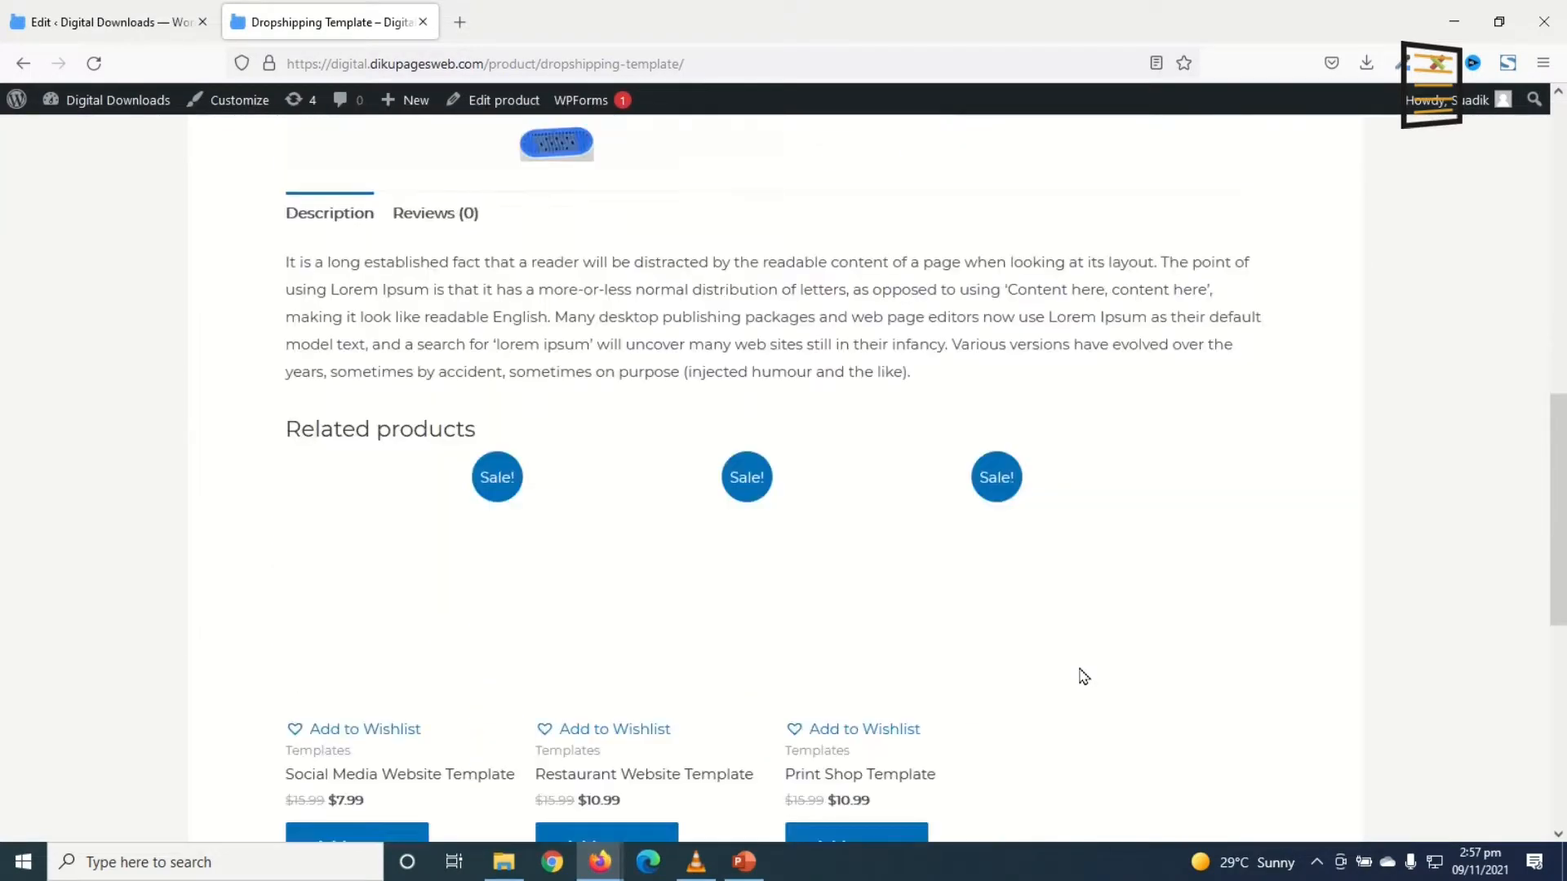
{"action": "scroll", "coordinate": [946, 718], "scroll_direction": "up", "scroll_amount": 8}
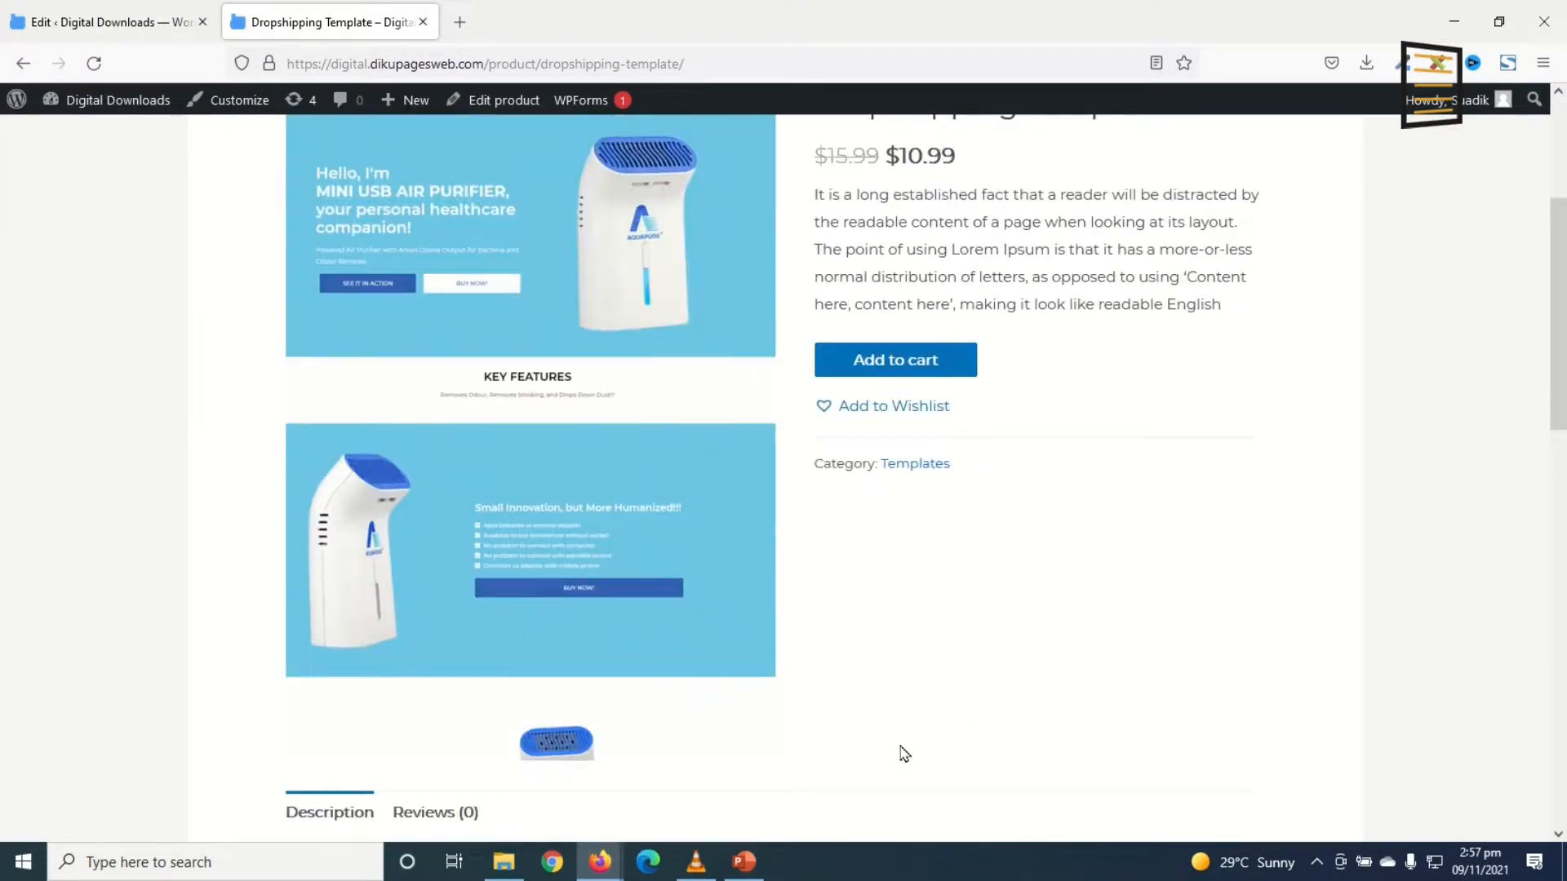